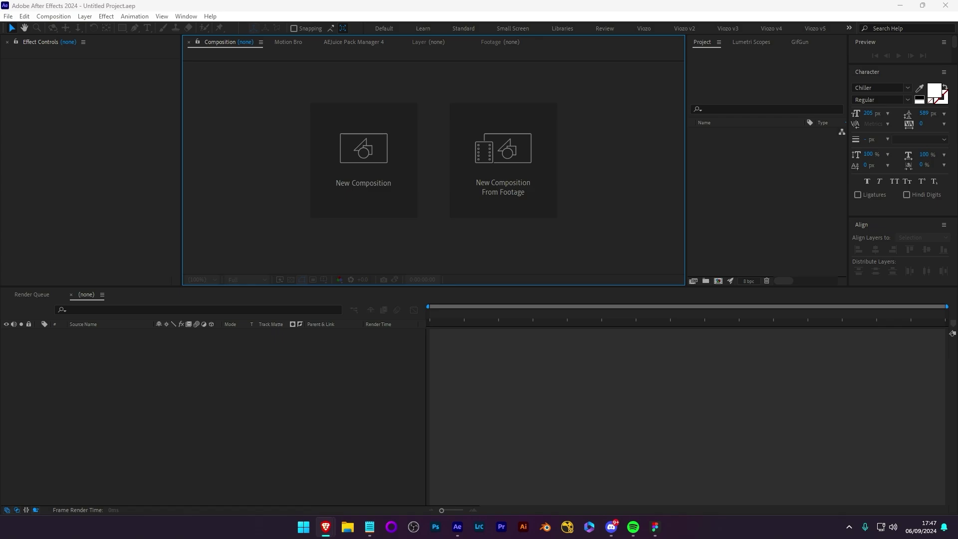
Create a new composition, Comp 1, at 1920x1080 and 24 fps
{"action": "left_click", "coordinate": [364, 180]}
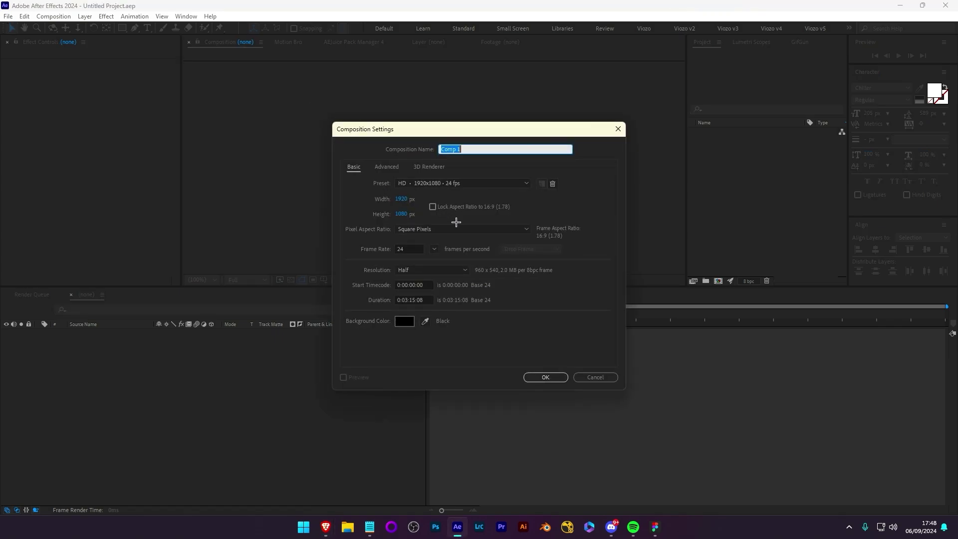
{"action": "left_click", "coordinate": [396, 249]}
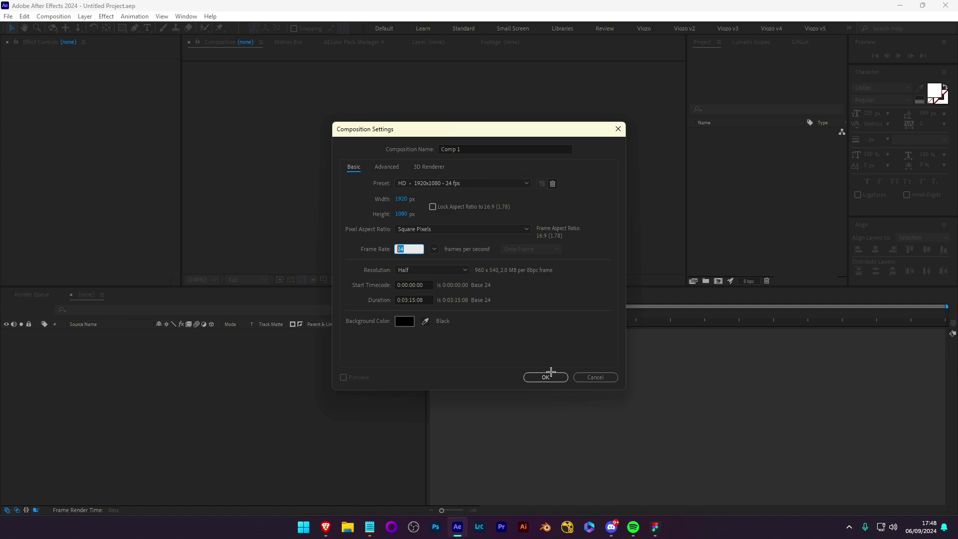
{"action": "left_click", "coordinate": [546, 377]}
Import the Chamber 2K Reaver OP Quickscope mp4 into Comp 1 and select its layer for 75% scaling
{"action": "left_click_drag", "start_coordinate": [523, 236], "coordinate": [754, 201]}
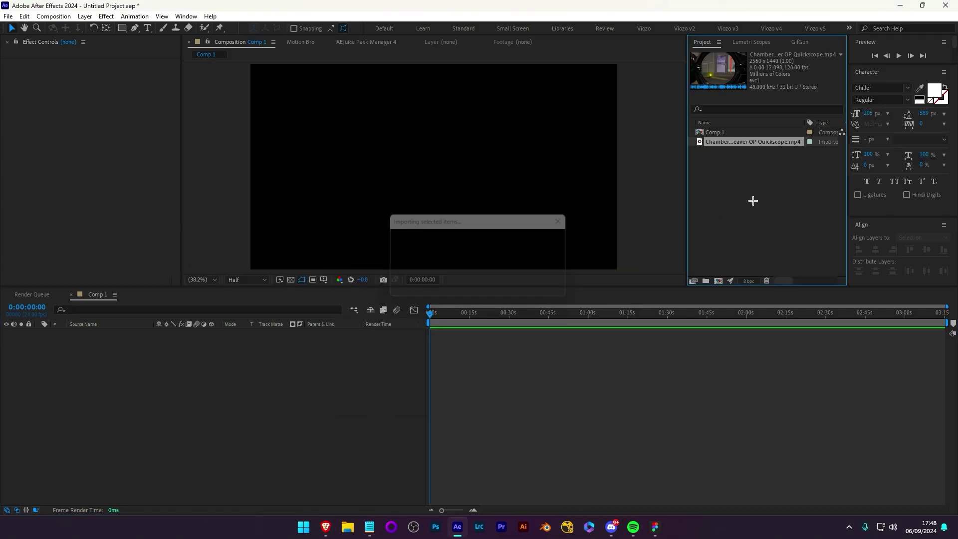
{"action": "left_click_drag", "start_coordinate": [740, 145], "coordinate": [250, 382]}
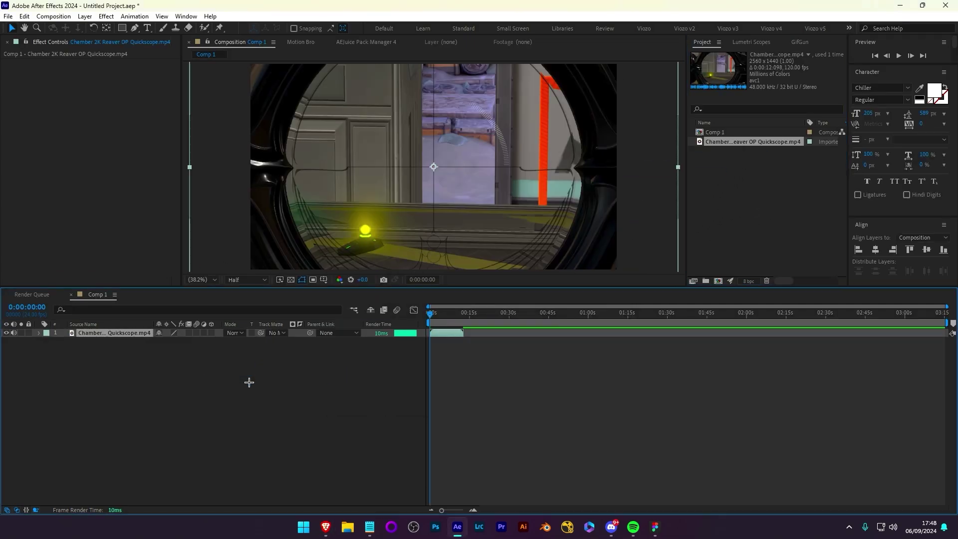
{"action": "left_click_drag", "start_coordinate": [510, 315], "coordinate": [520, 315]}
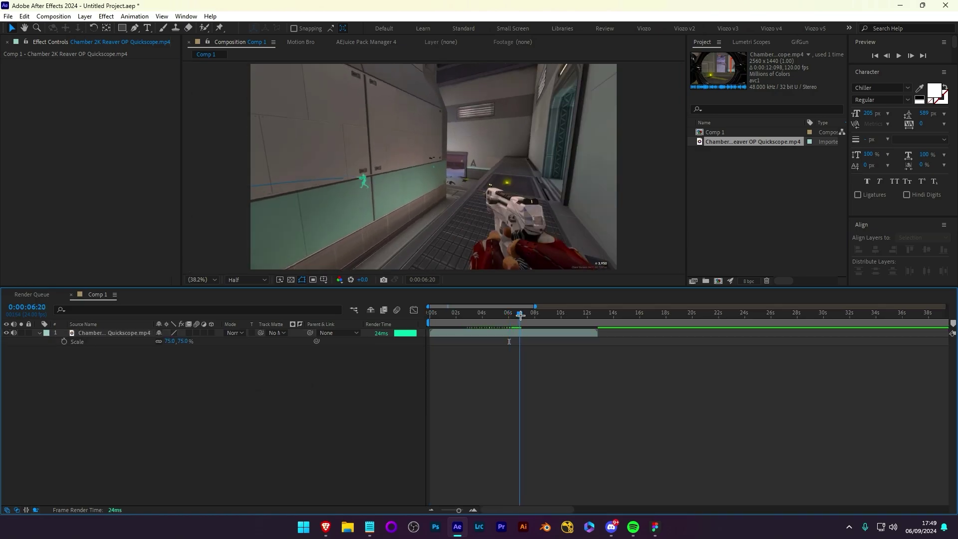
{"action": "left_click", "coordinate": [83, 333]}
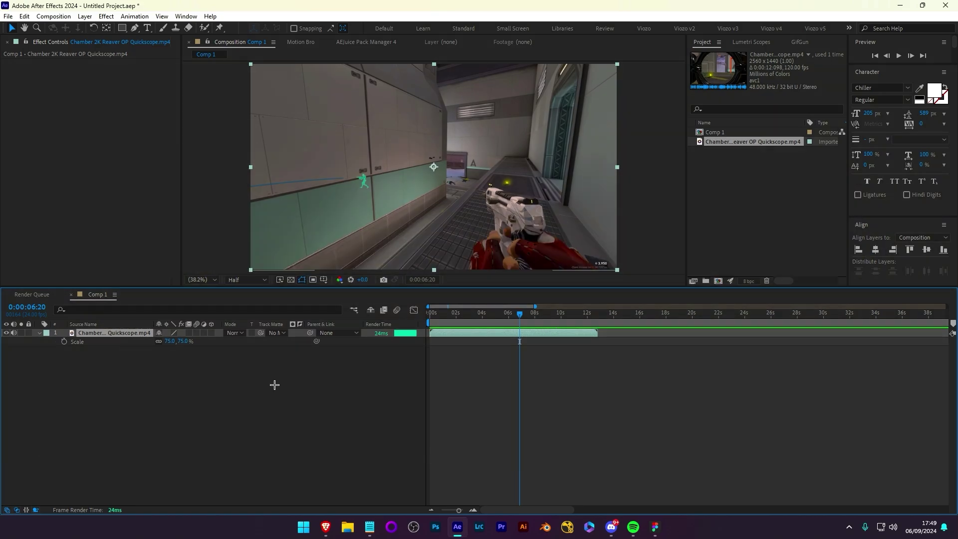
Rename the footage layer to Clip
{"action": "left_click", "coordinate": [200, 367]}
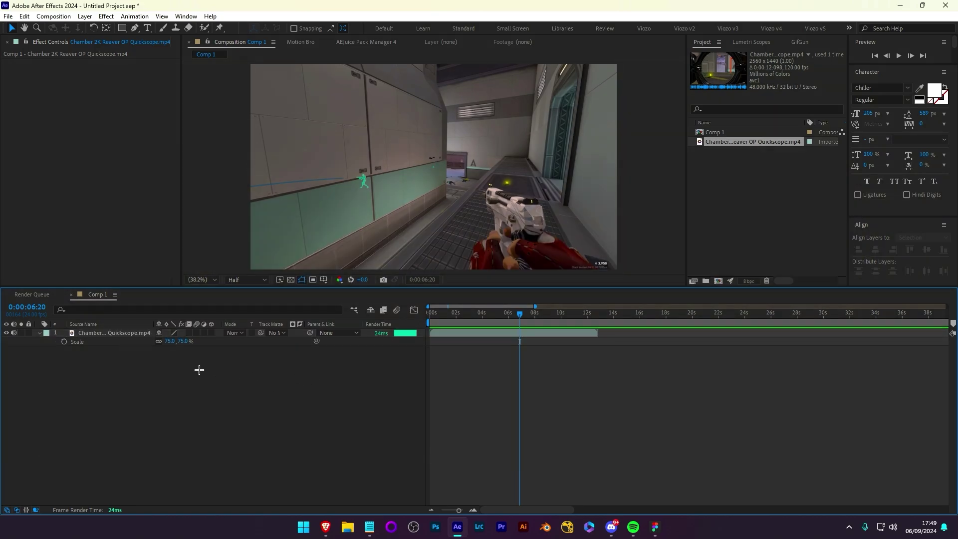
{"action": "left_click", "coordinate": [123, 333]}
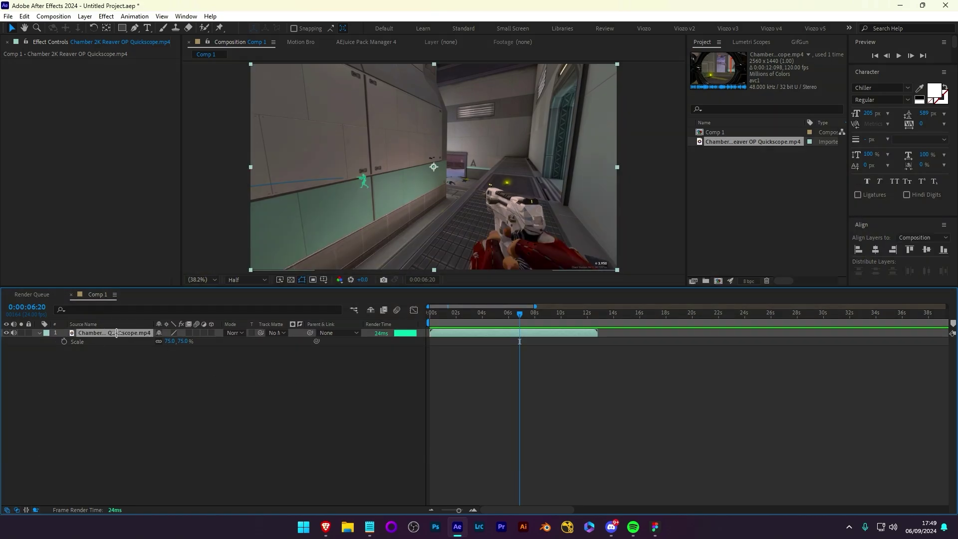
{"action": "key", "text": "Return"}
{"action": "type", "text": "Clip"}
{"action": "key", "text": "Return"}
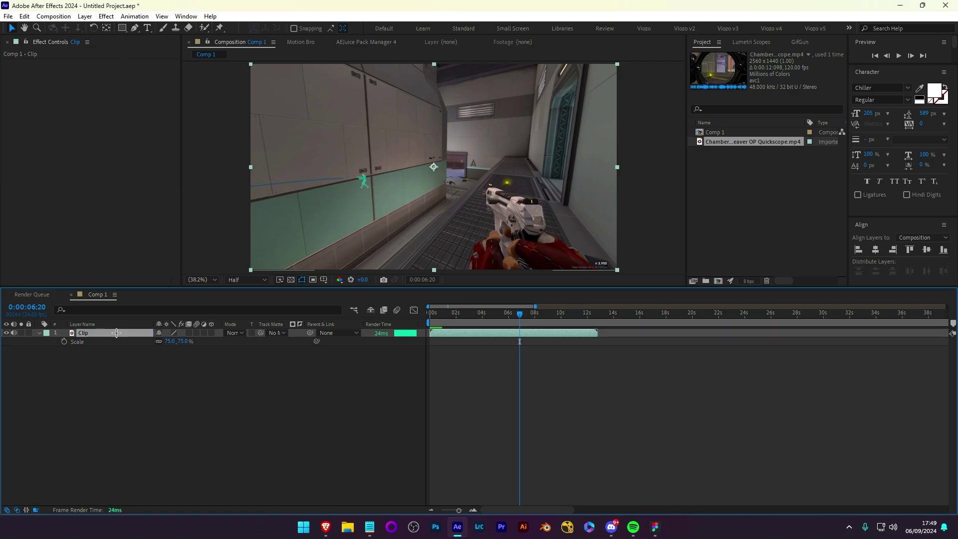
Duplicate Clip as Clip 2 and turn off the audio of both layers
{"action": "key", "text": "ctrl+d"}
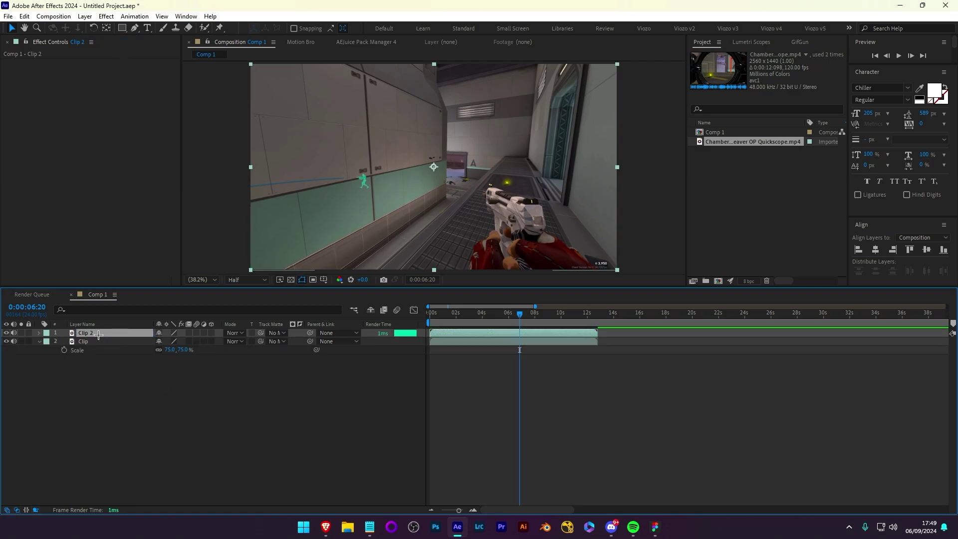
{"action": "left_click", "coordinate": [13, 332]}
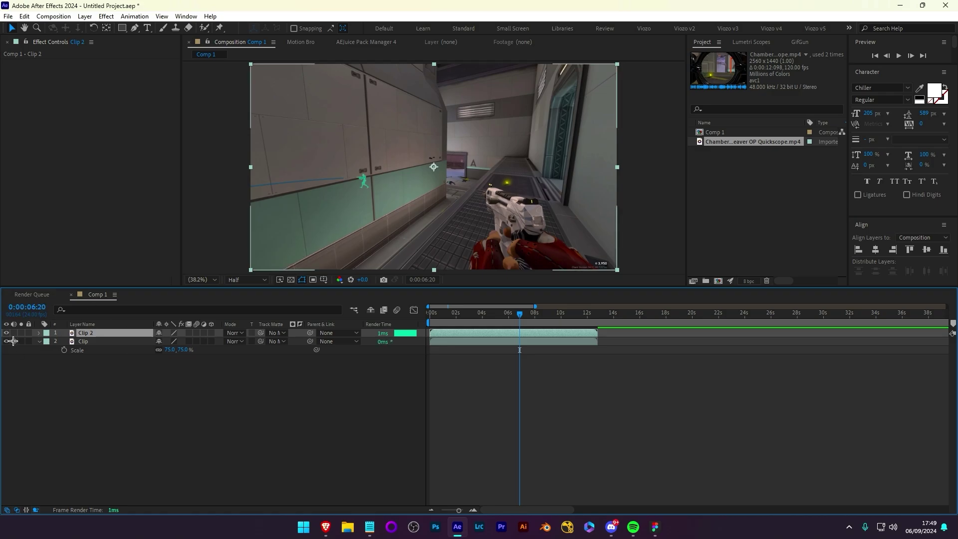
{"action": "left_click", "coordinate": [12, 342]}
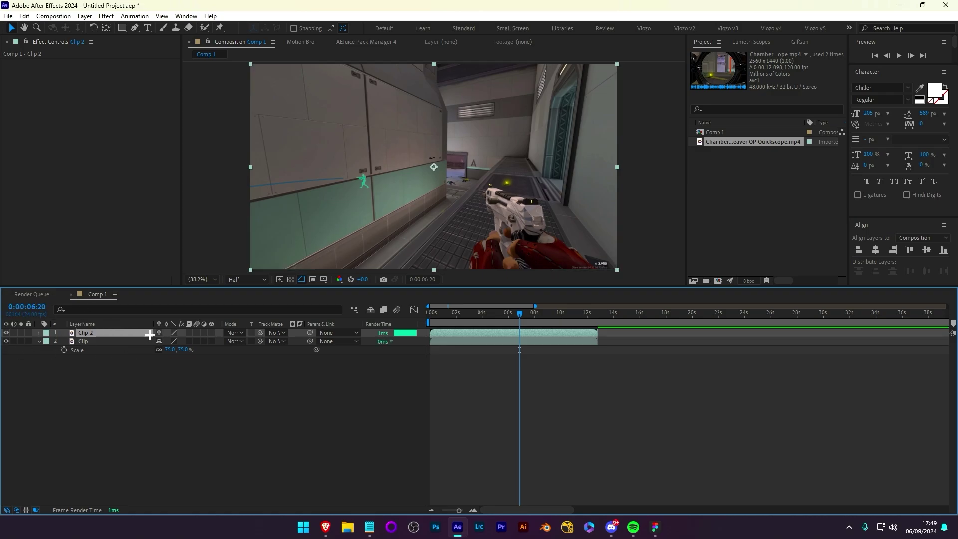
{"action": "key", "text": "ctrl+space"}
{"action": "type", "text": "depth"}
Apply Depth Scanner to Clip 2, keeping Depth Anything v2 Small as the model
{"action": "left_click", "coordinate": [129, 352]}
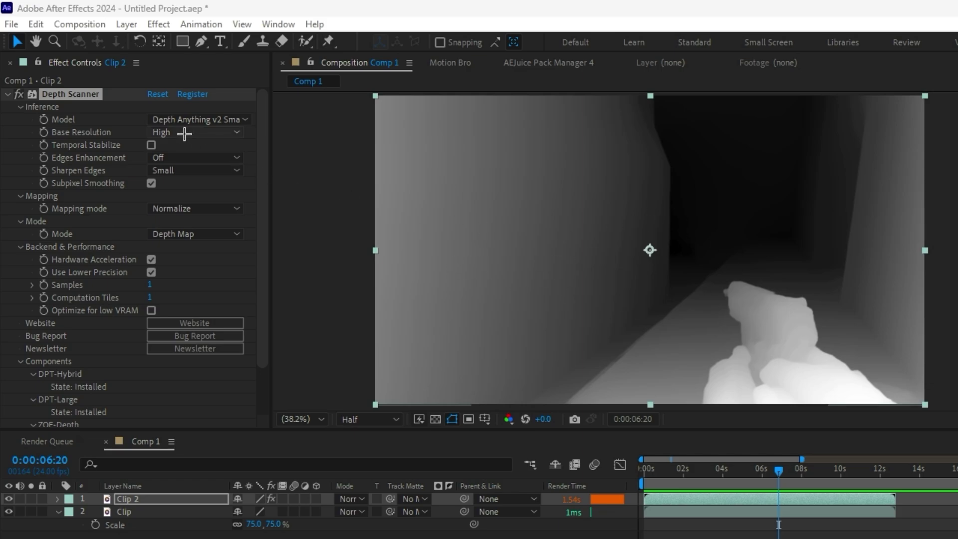
{"action": "left_click", "coordinate": [193, 119]}
{"action": "left_click", "coordinate": [768, 159]}
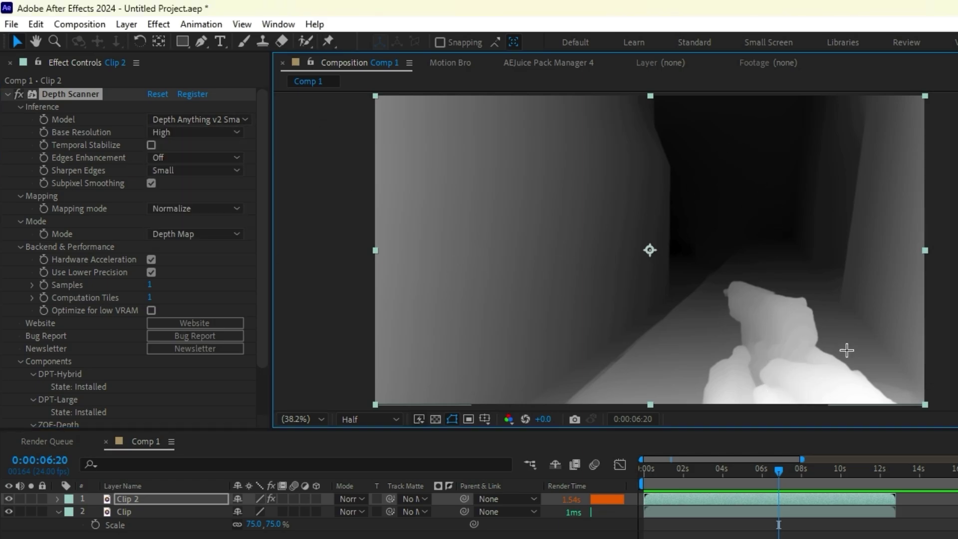
{"action": "left_click", "coordinate": [201, 120]}
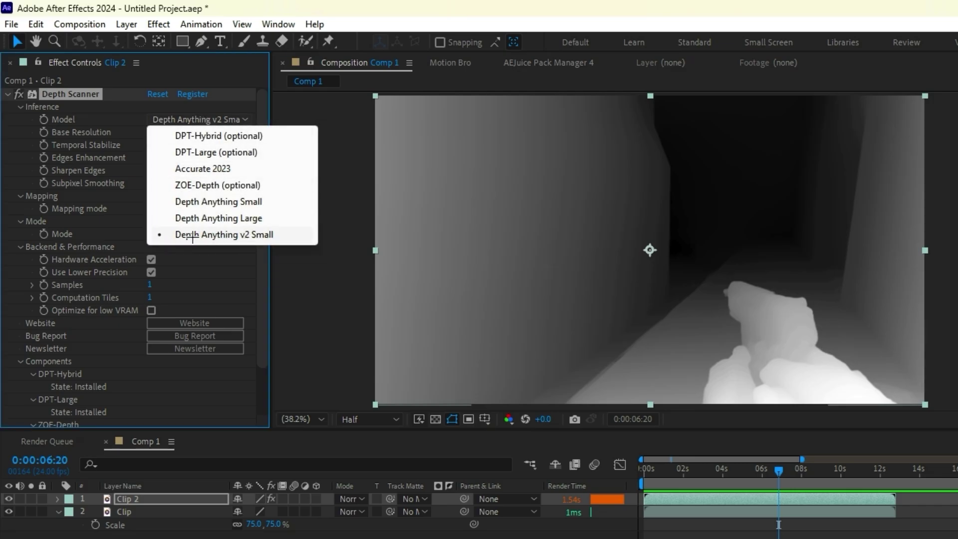
{"action": "left_click", "coordinate": [240, 239]}
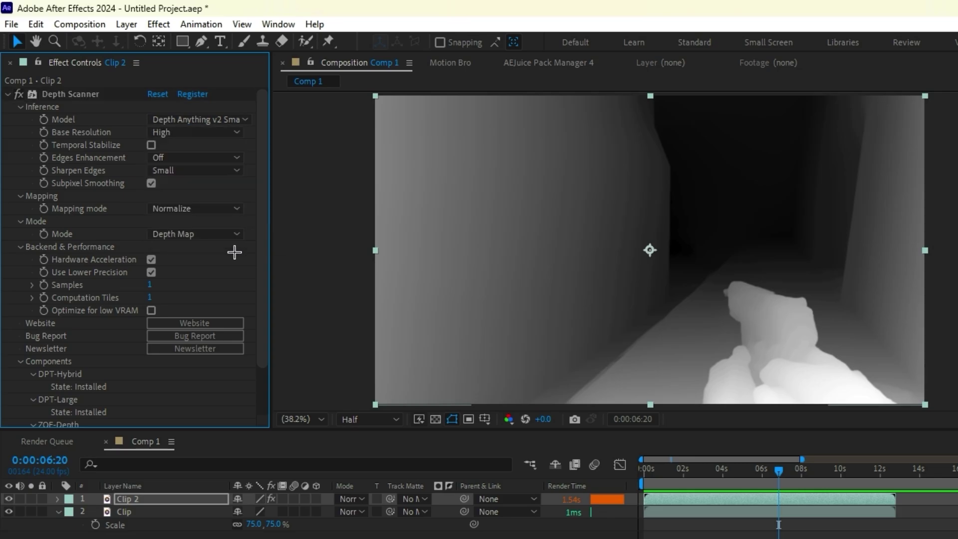
Keep Depth Scanner's base resolution at High and set Sharpen Edges to Large
{"action": "left_click", "coordinate": [204, 132]}
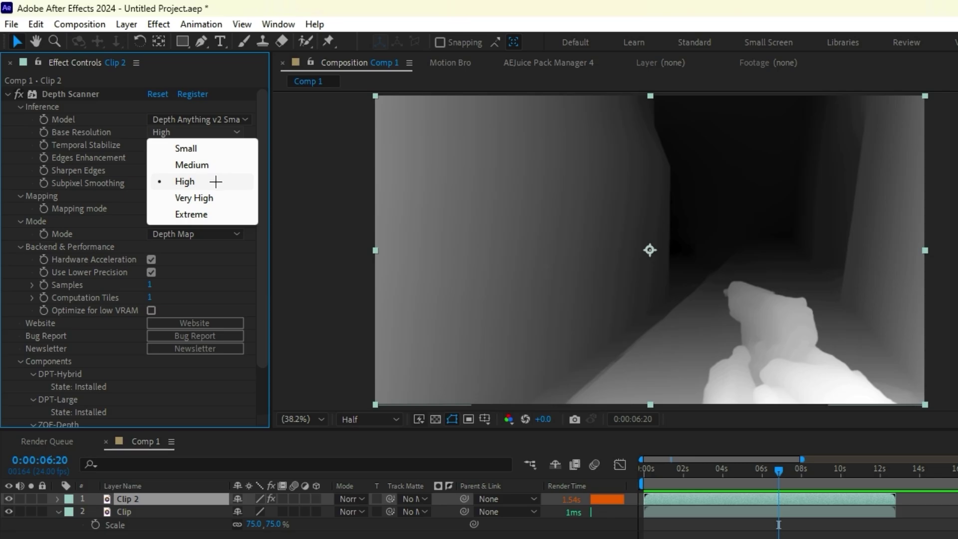
{"action": "left_click", "coordinate": [185, 215]}
{"action": "key", "text": "ctrl+z"}
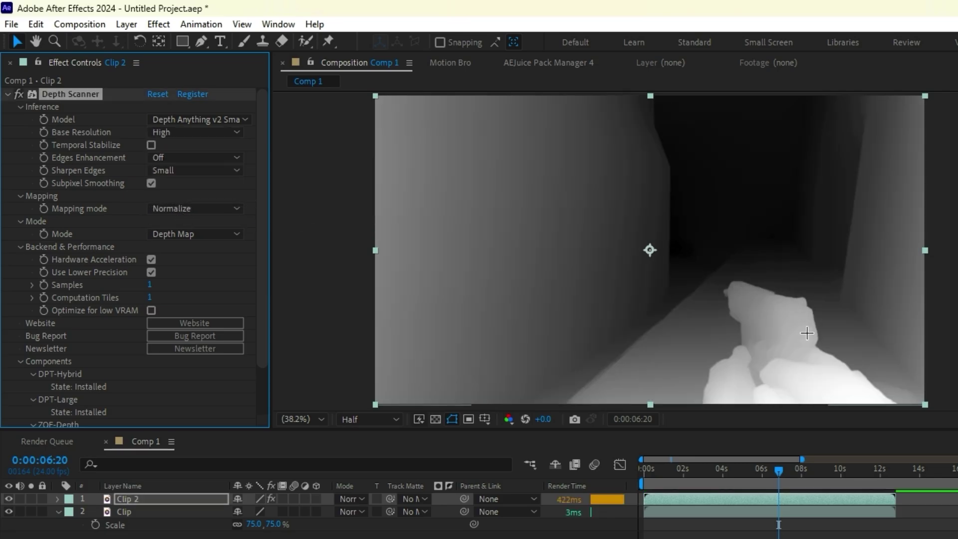
{"action": "left_click", "coordinate": [200, 171]}
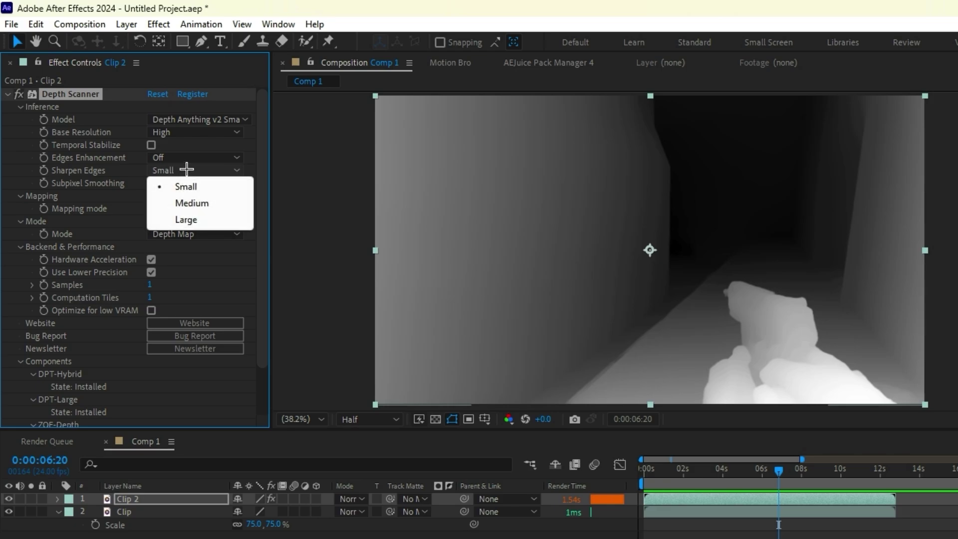
{"action": "left_click", "coordinate": [180, 220]}
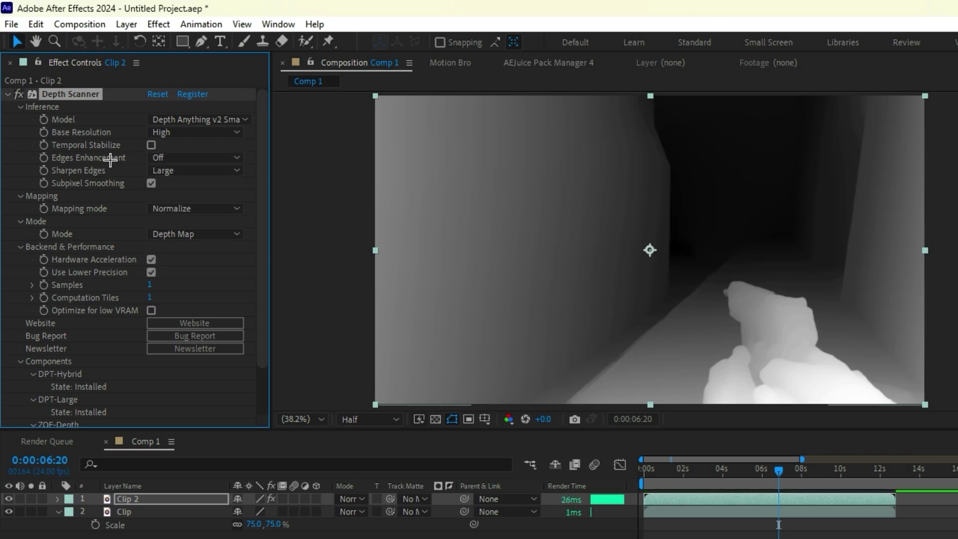
Leave edge enhancement Off and collapse the Depth Scanner settings
{"action": "left_click", "coordinate": [158, 157]}
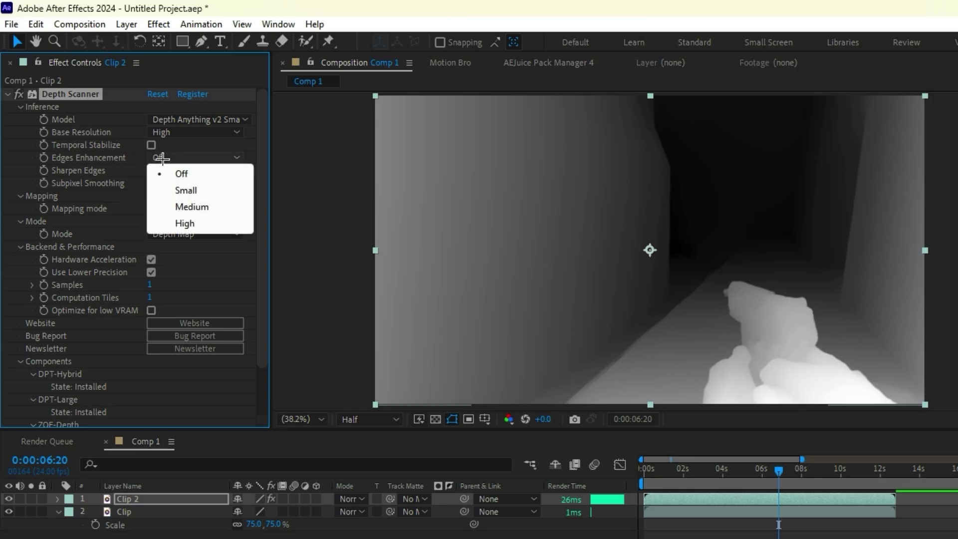
{"action": "left_click", "coordinate": [173, 223]}
{"action": "key", "text": "ctrl+z"}
{"action": "scroll", "coordinate": [237, 210], "scroll_direction": "down", "scroll_amount": 3}
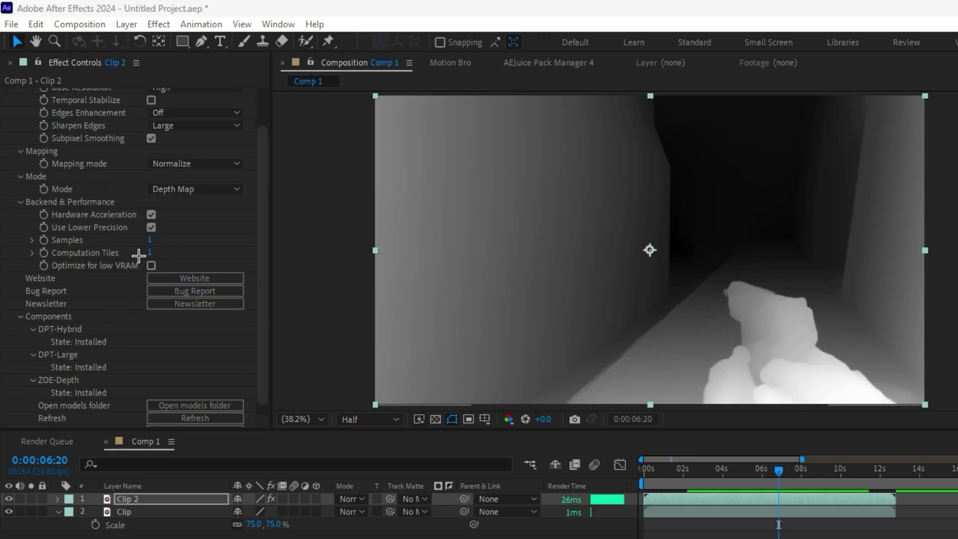
{"action": "scroll", "coordinate": [96, 314], "scroll_direction": "up", "scroll_amount": 3}
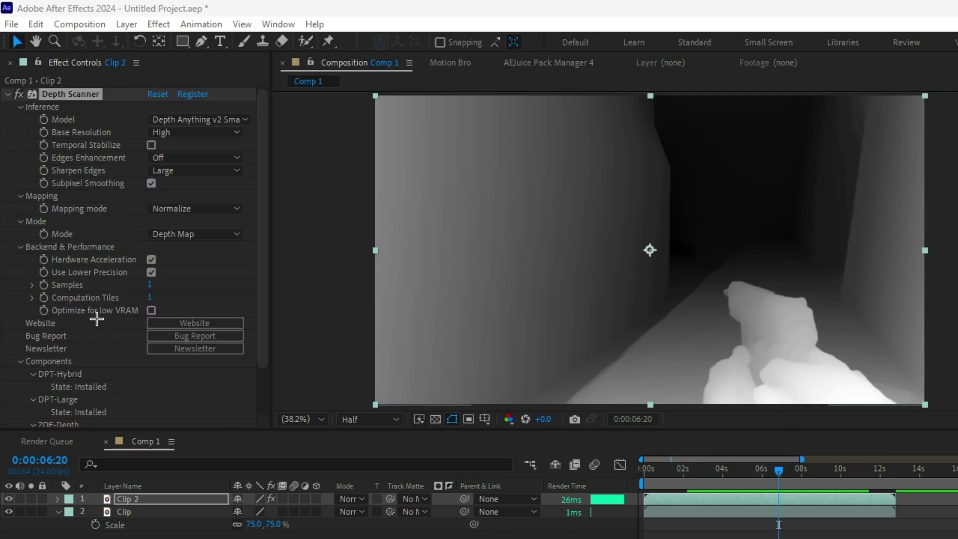
{"action": "left_click", "coordinate": [6, 96]}
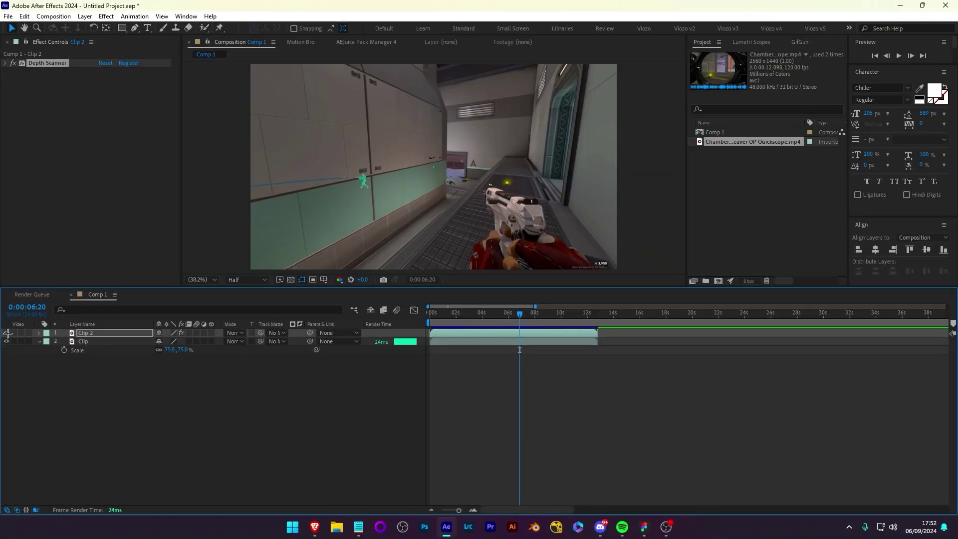
Pre-compose Clip 2 into a composition named depth, moving all attributes inside
{"action": "left_click", "coordinate": [110, 334]}
{"action": "right_click", "coordinate": [109, 335]}
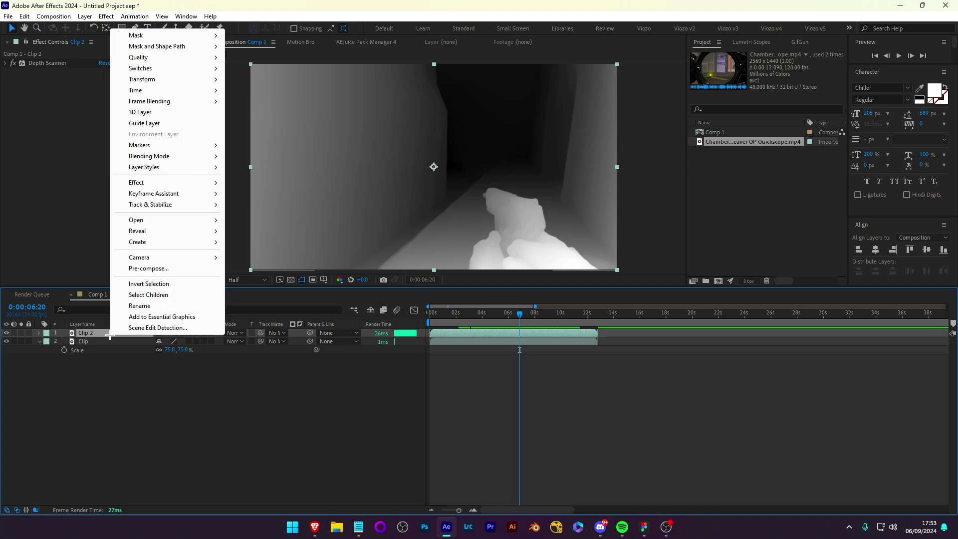
{"action": "left_click", "coordinate": [166, 268]}
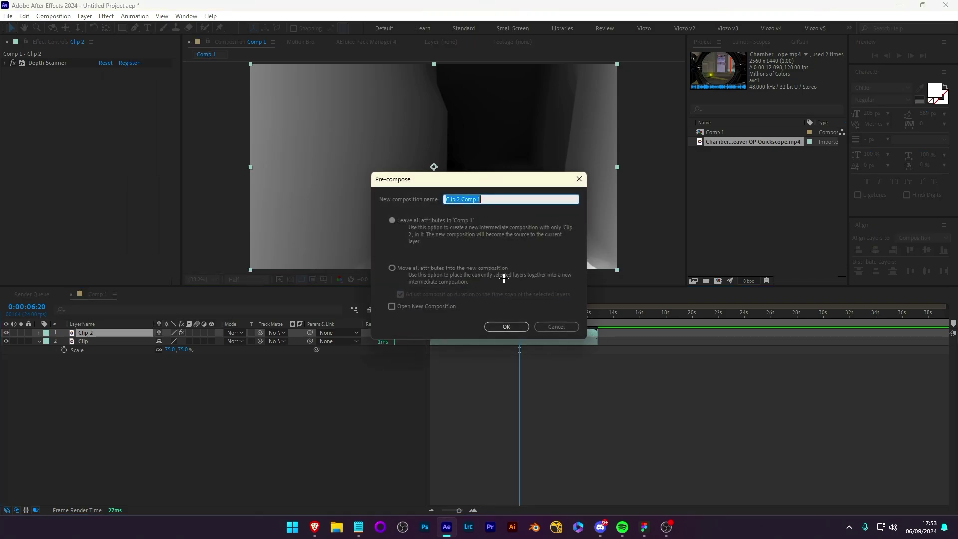
{"action": "left_click", "coordinate": [419, 268]}
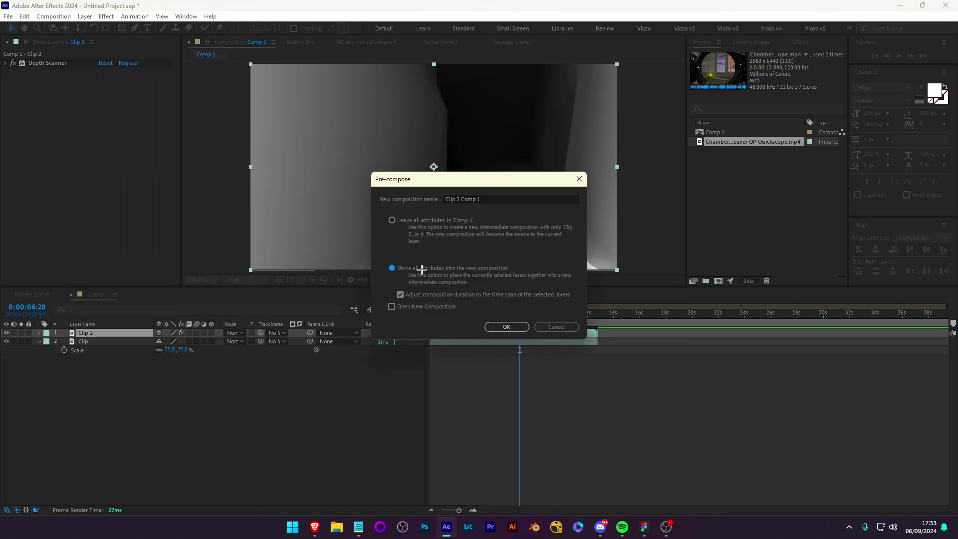
{"action": "left_click_drag", "start_coordinate": [456, 199], "coordinate": [484, 197]}
{"action": "triple_click", "coordinate": [482, 199]}
{"action": "type", "text": "depth"}
{"action": "key", "text": "Return"}
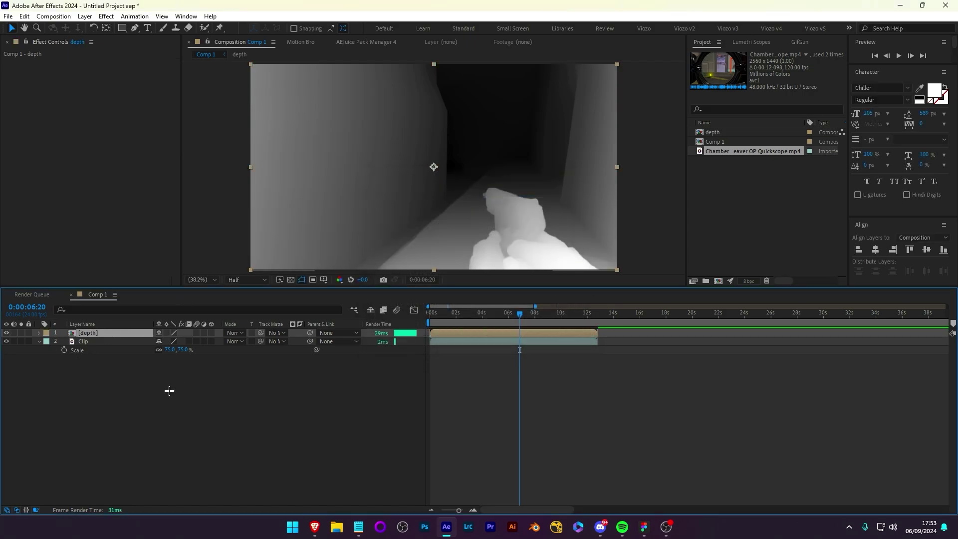
Toggle the depth layer's visibility to compare the depth map with the Clip footage
{"action": "left_click", "coordinate": [6, 333]}
{"action": "left_click", "coordinate": [66, 340]}
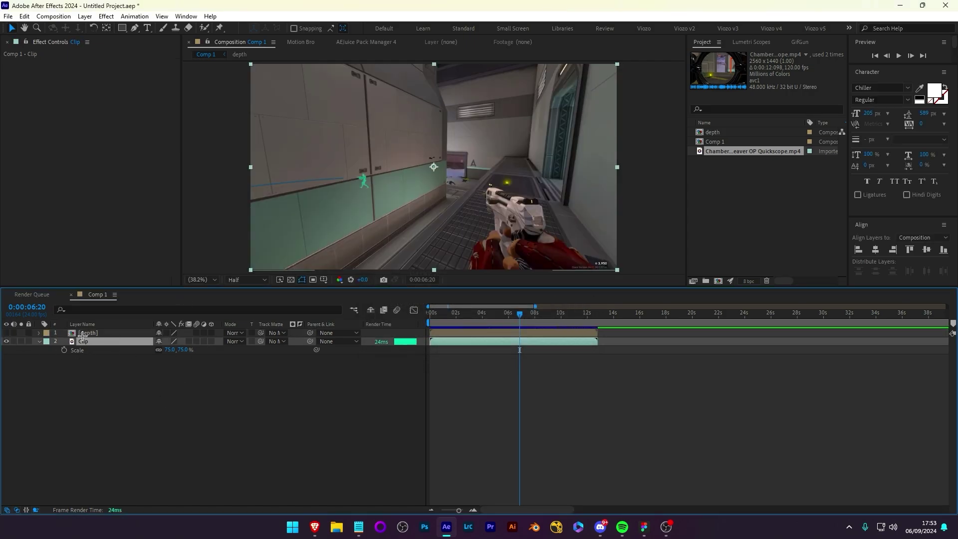
{"action": "left_click", "coordinate": [6, 332]}
Add a new adjustment layer above depth and Clip, named dof
{"action": "left_click", "coordinate": [90, 333]}
{"action": "right_click", "coordinate": [227, 395]}
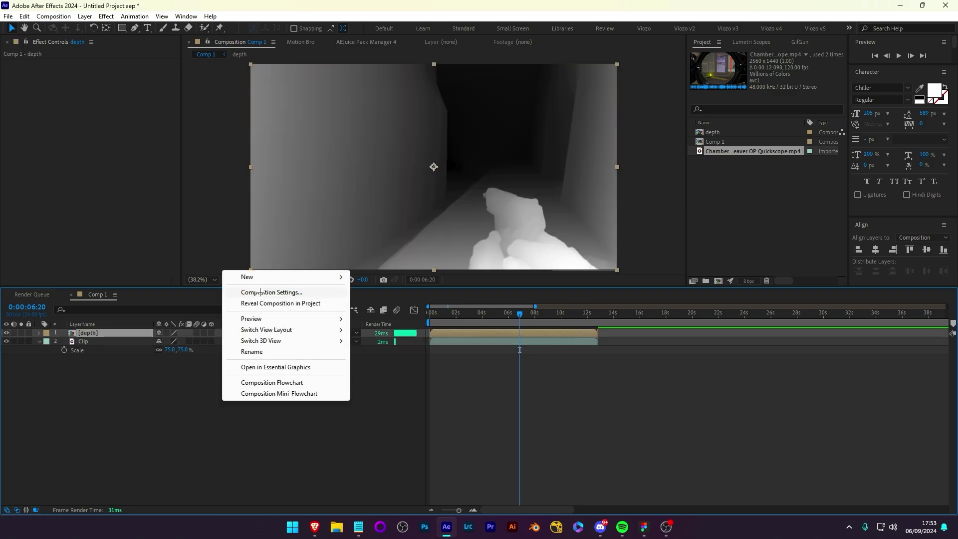
{"action": "mouse_move", "coordinate": [247, 277]}
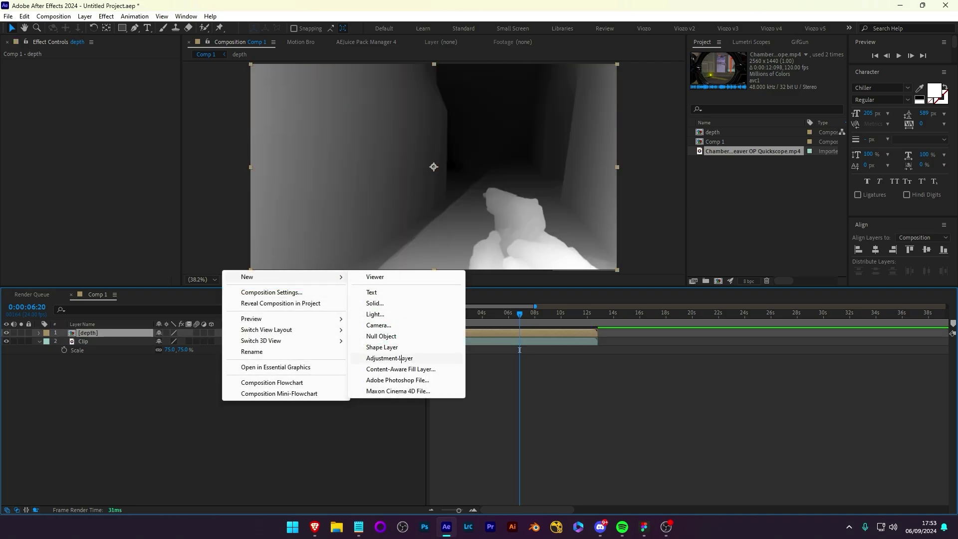
{"action": "left_click", "coordinate": [389, 358]}
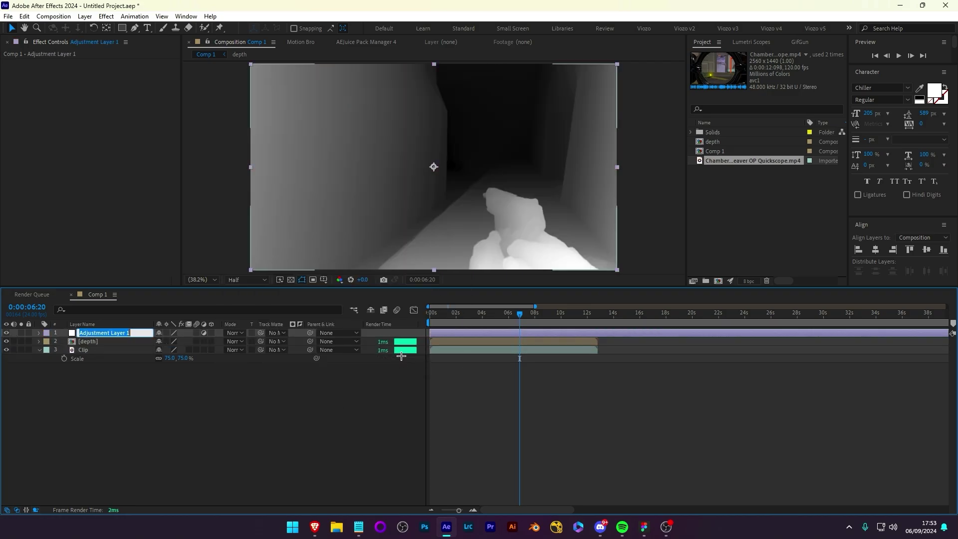
{"action": "type", "text": "dof"}
{"action": "key", "text": "Return"}
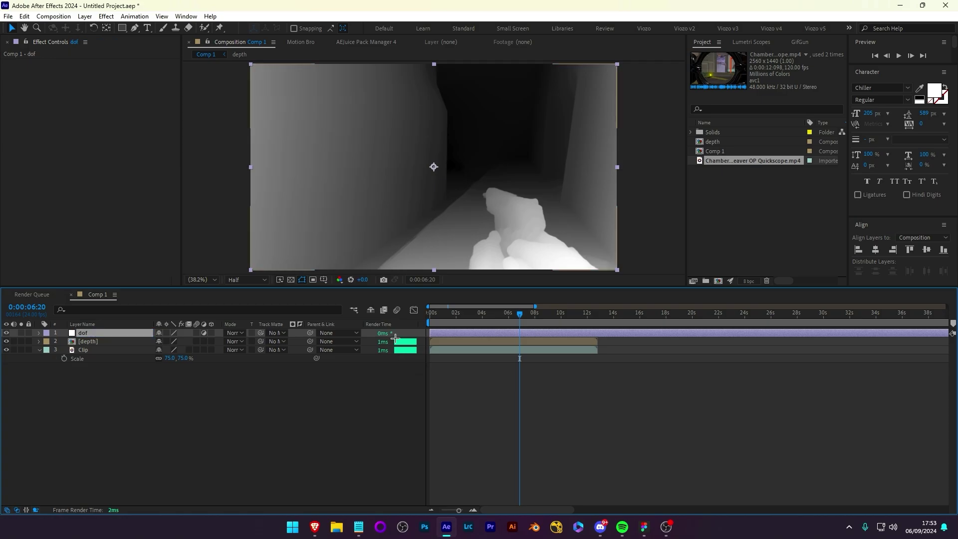
{"action": "key", "text": "ctrl+space"}
{"action": "type", "text": "depth"}
Apply FL Depth Of Field from the effect search results to the dof layer
{"action": "left_click", "coordinate": [81, 264]}
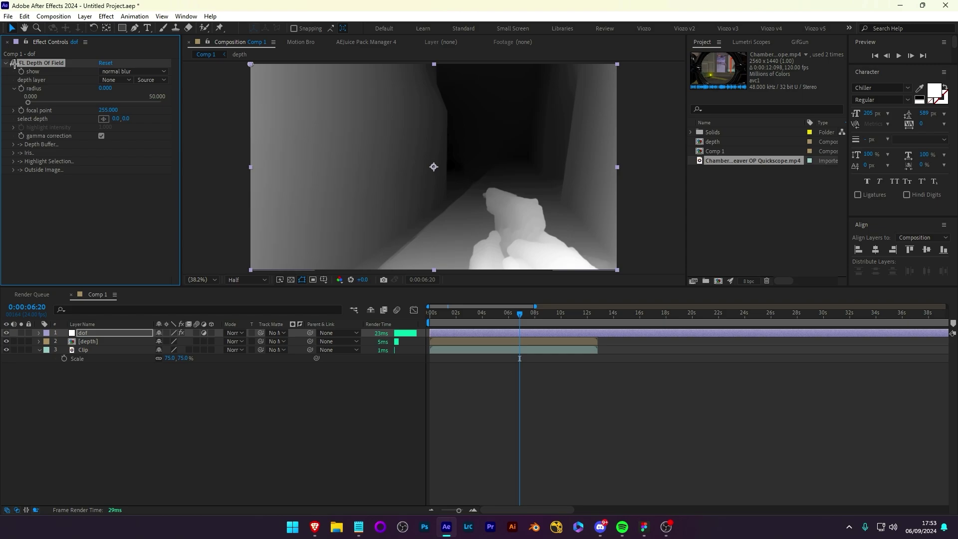
{"action": "left_click", "coordinate": [107, 334]}
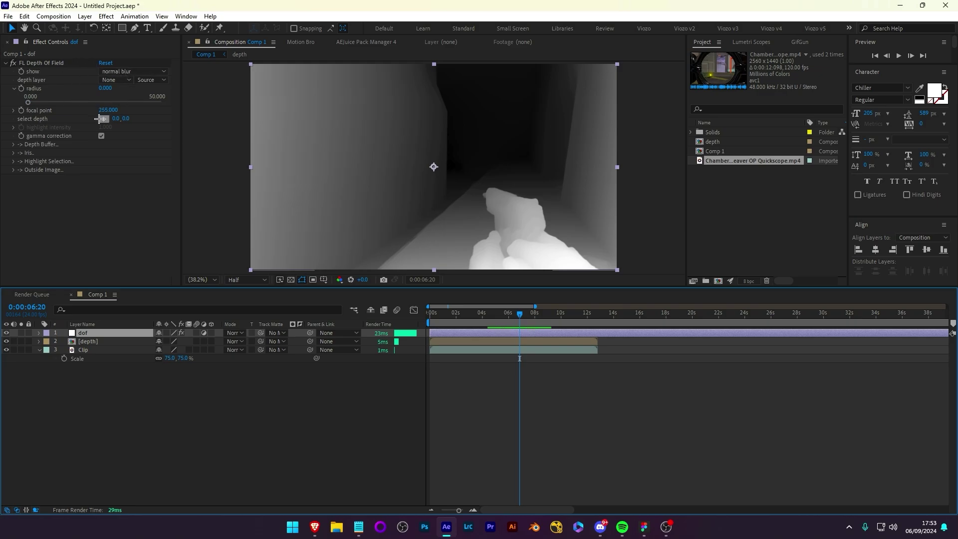
Set the depth source, move the hidden depth layer above dof, and raise Radius to about 26
{"action": "left_click", "coordinate": [123, 80]}
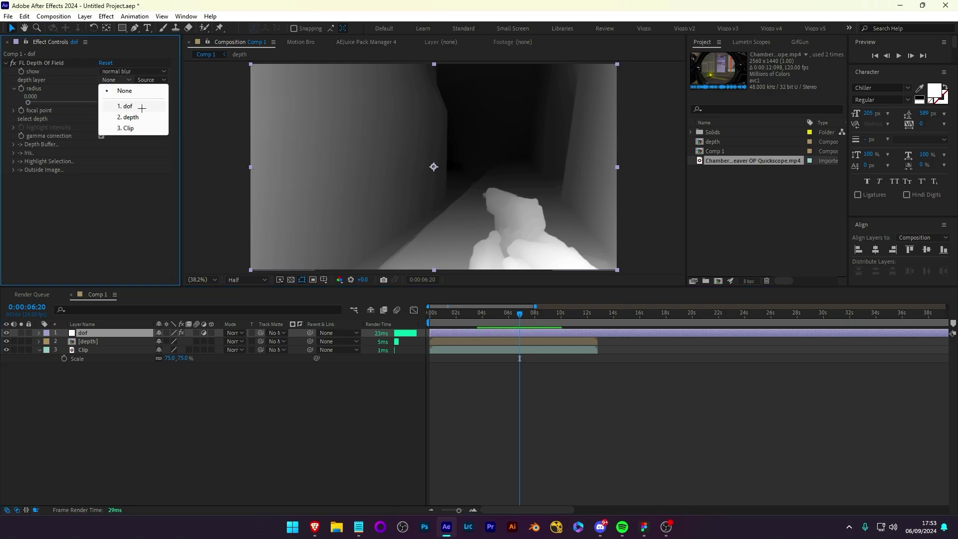
{"action": "left_click", "coordinate": [127, 107]}
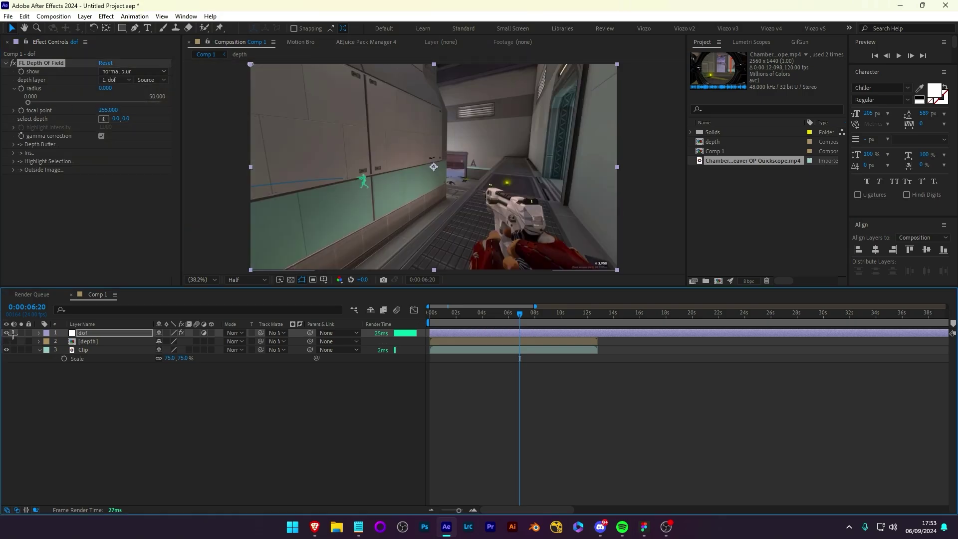
{"action": "left_click_drag", "start_coordinate": [89, 342], "coordinate": [99, 332]}
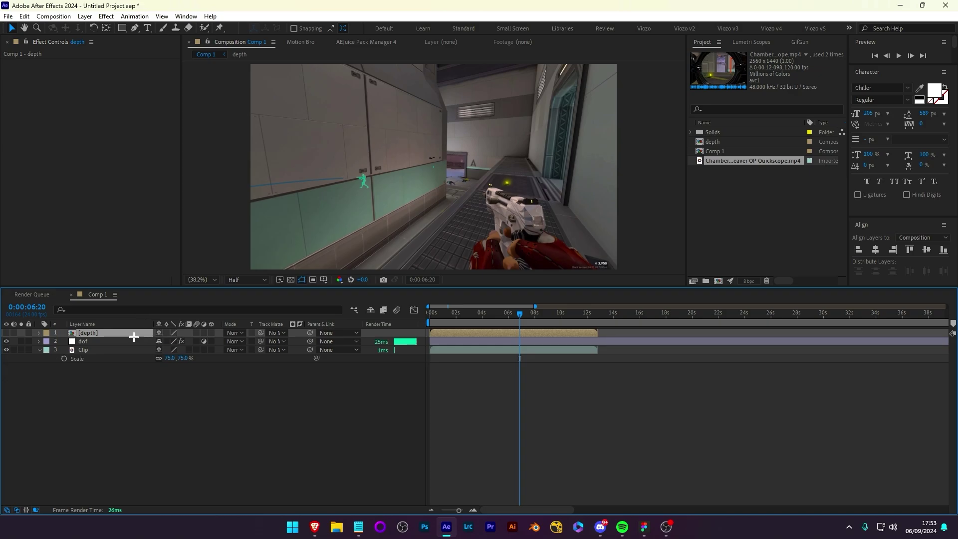
{"action": "key", "text": "ctrl+Down"}
{"action": "left_click_drag", "start_coordinate": [29, 103], "coordinate": [97, 100]}
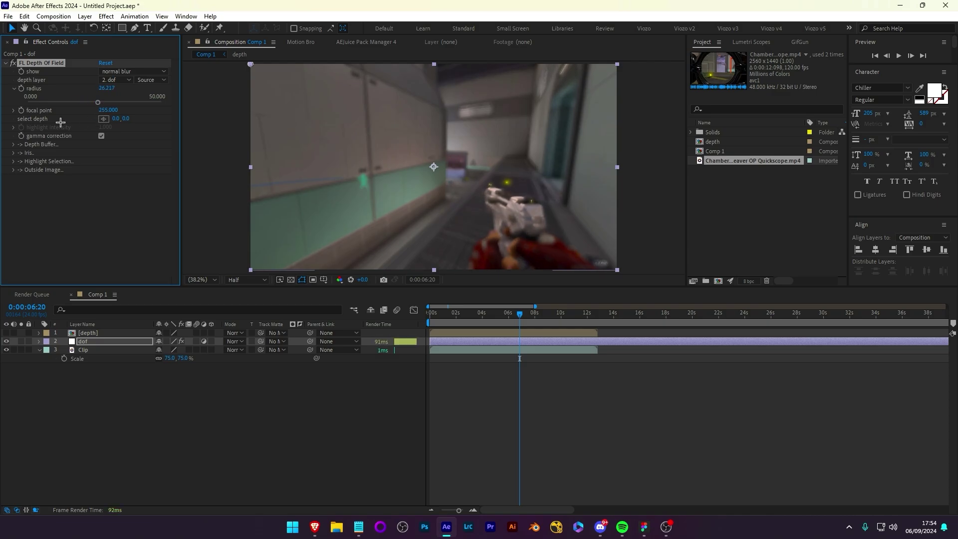
Pick a focus point in the viewer and set the depth layer to the depth map
{"action": "left_click", "coordinate": [102, 119]}
{"action": "left_click", "coordinate": [527, 226]}
{"action": "left_click_drag", "start_coordinate": [527, 225], "coordinate": [510, 222]}
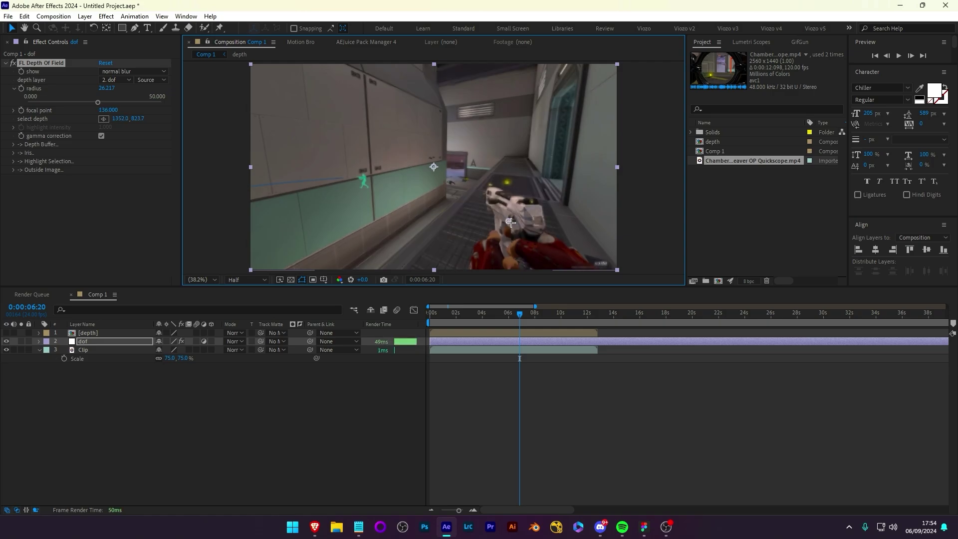
{"action": "left_click", "coordinate": [117, 79]}
{"action": "left_click", "coordinate": [120, 104]}
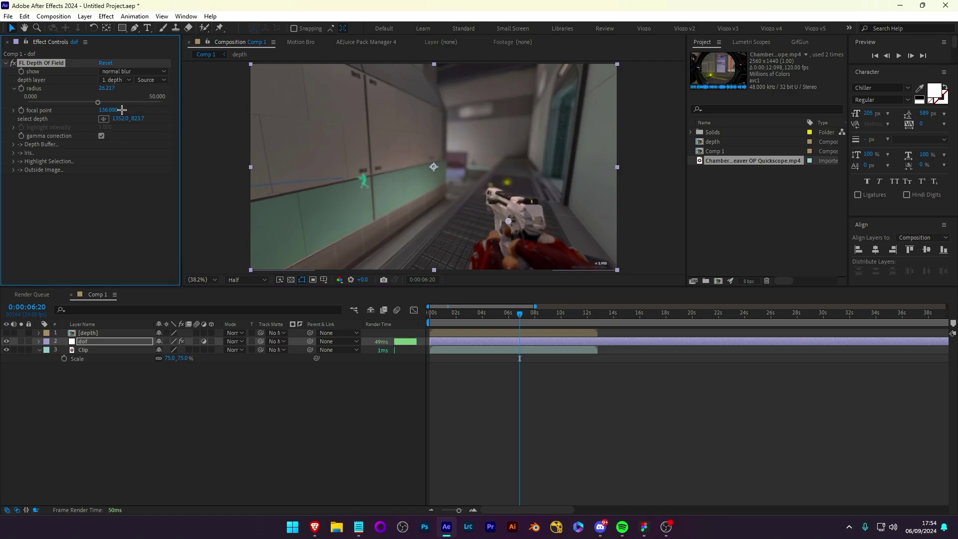
Raise the blur Radius to about 46 and refocus on the gun
{"action": "mouse_move", "coordinate": [494, 198]}
{"action": "left_mouse_down"}
{"action": "mouse_move", "coordinate": [520, 236]}
{"action": "mouse_move", "coordinate": [527, 226]}
{"action": "mouse_move", "coordinate": [538, 251]}
{"action": "left_mouse_up"}
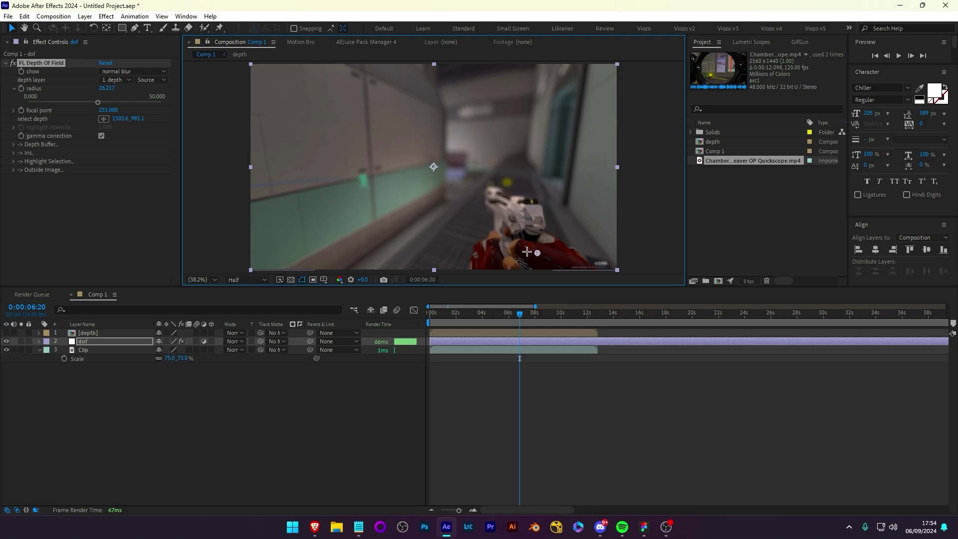
{"action": "left_click_drag", "start_coordinate": [110, 103], "coordinate": [151, 103]}
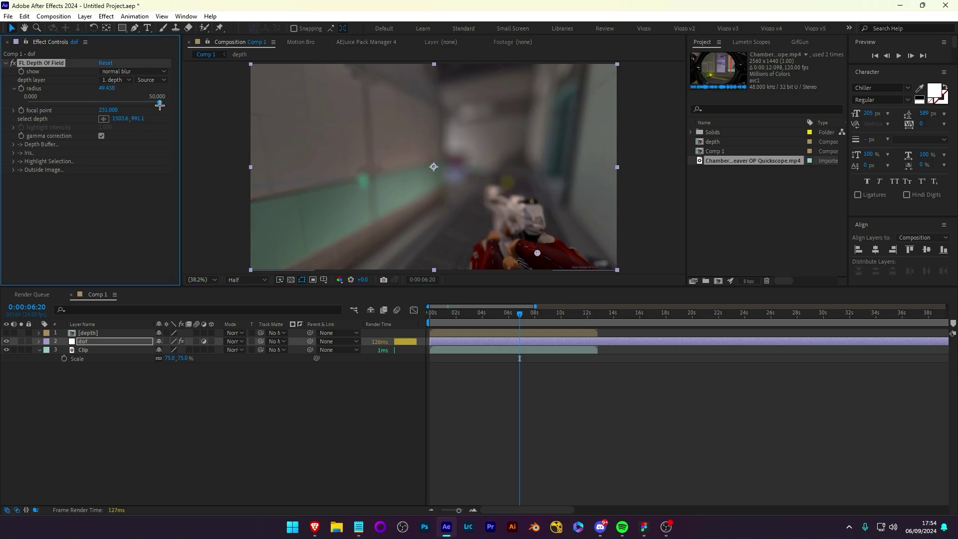
{"action": "mouse_move", "coordinate": [537, 254]}
{"action": "left_mouse_down"}
{"action": "mouse_move", "coordinate": [532, 246]}
{"action": "mouse_move", "coordinate": [558, 267]}
{"action": "left_mouse_up"}
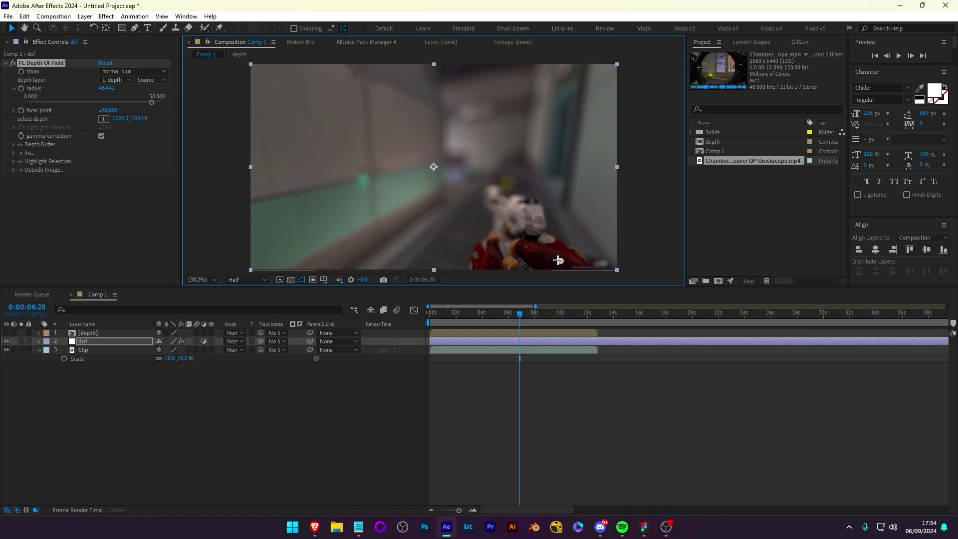
{"action": "mouse_move", "coordinate": [399, 186]}
{"action": "left_mouse_down"}
{"action": "mouse_move", "coordinate": [383, 170]}
{"action": "mouse_move", "coordinate": [473, 143]}
{"action": "mouse_move", "coordinate": [523, 236]}
{"action": "left_mouse_up"}
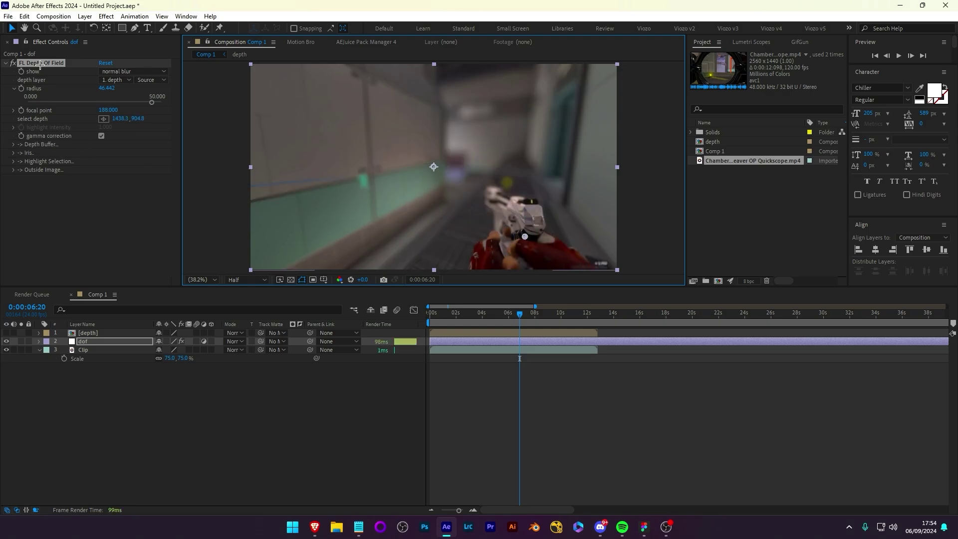
Expand FL Depth Of Field's Iris group, leaving Alternative iris set to None
{"action": "left_click", "coordinate": [13, 152]}
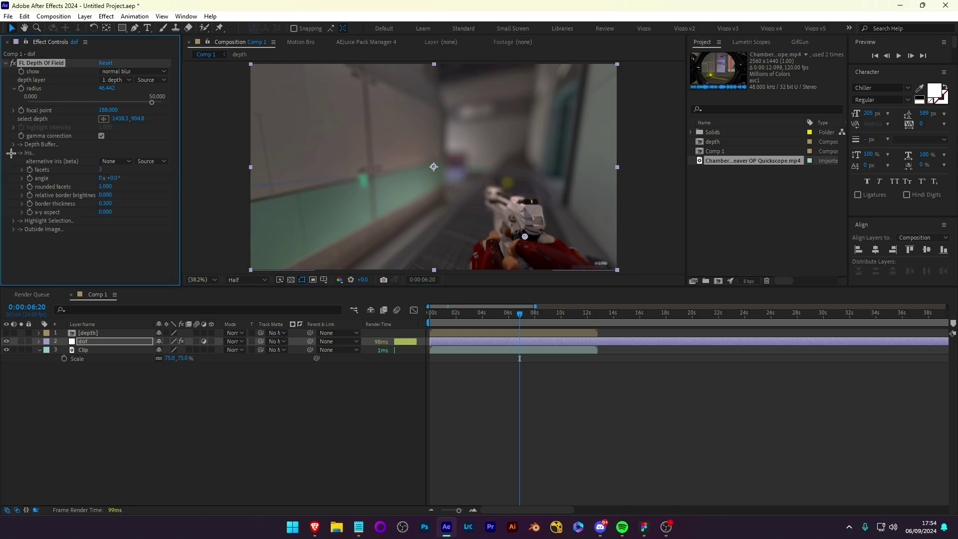
{"action": "left_click", "coordinate": [121, 160]}
{"action": "left_click", "coordinate": [68, 170]}
{"action": "scroll", "coordinate": [496, 161], "scroll_direction": "up", "scroll_amount": 2}
{"action": "scroll", "coordinate": [462, 183], "scroll_direction": "up", "scroll_amount": 1}
{"action": "scroll", "coordinate": [461, 183], "scroll_direction": "up", "scroll_amount": 1}
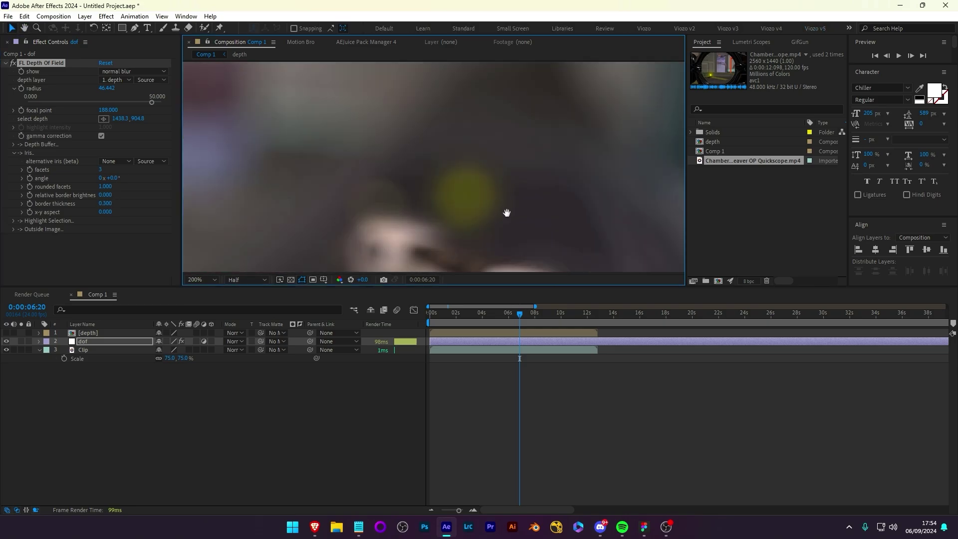
{"action": "scroll", "coordinate": [507, 211], "scroll_direction": "up", "scroll_amount": 1}
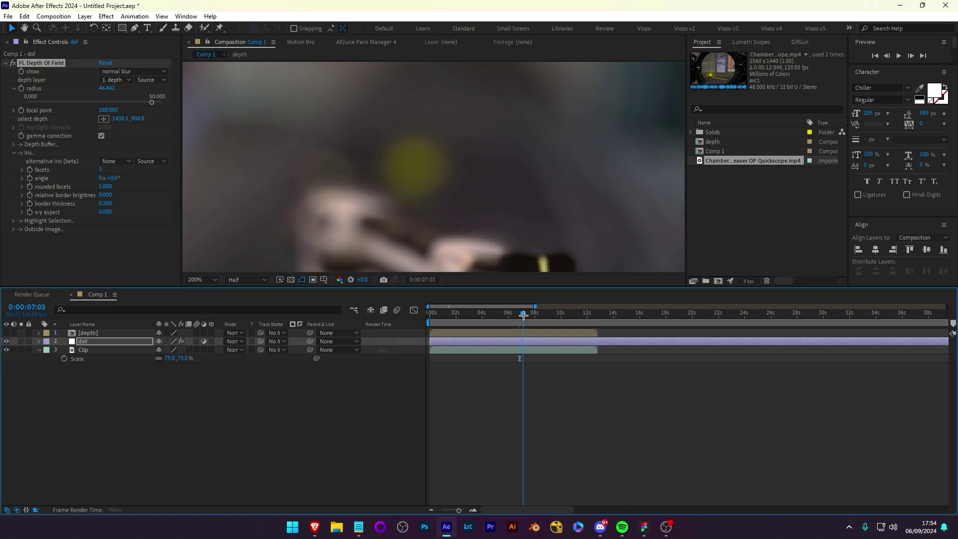
{"action": "left_click_drag", "start_coordinate": [520, 316], "coordinate": [521, 315]}
{"action": "left_click", "coordinate": [101, 173]}
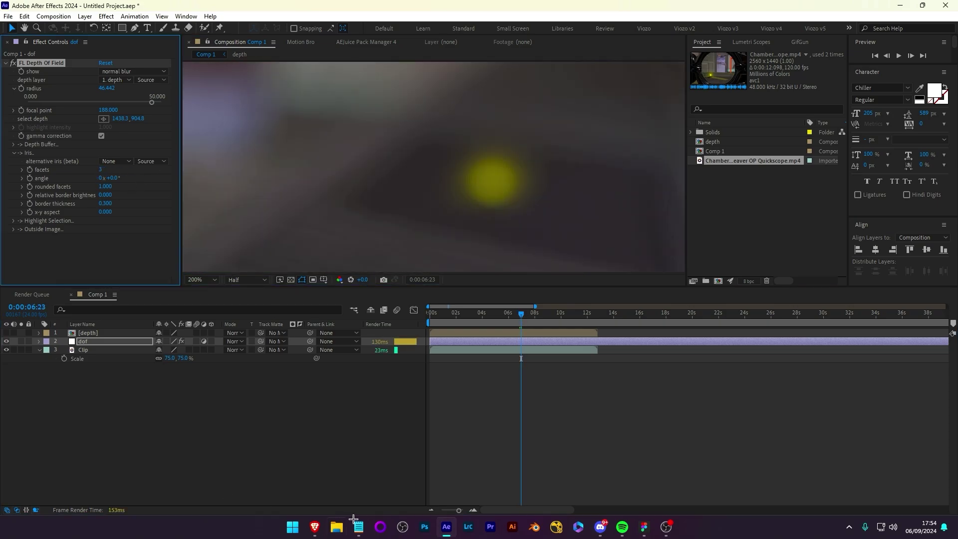
Drag the heart texture bokehLOVE.png from the bokeh textures folder into the Project panel
{"action": "left_click", "coordinate": [336, 526]}
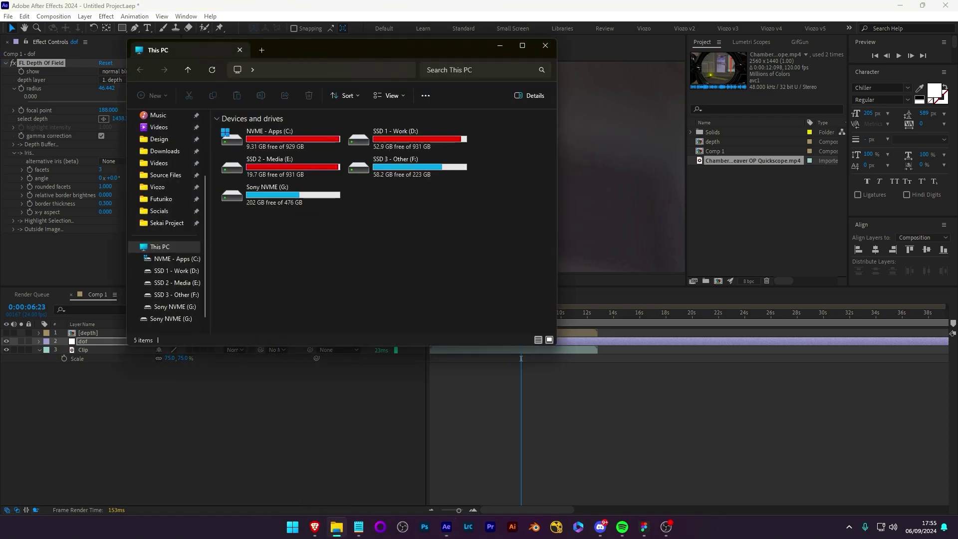
{"action": "left_click", "coordinate": [339, 54]}
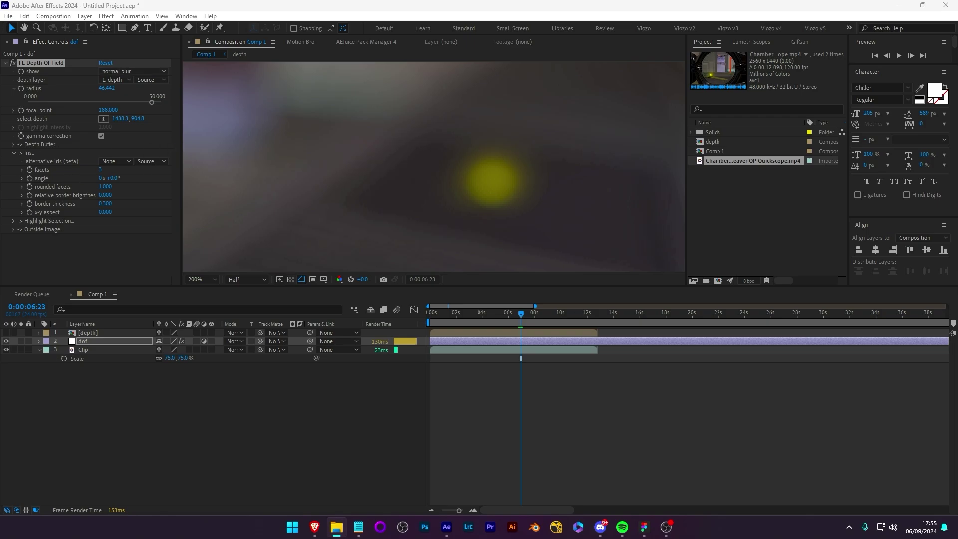
{"action": "key", "text": "alt+Tab"}
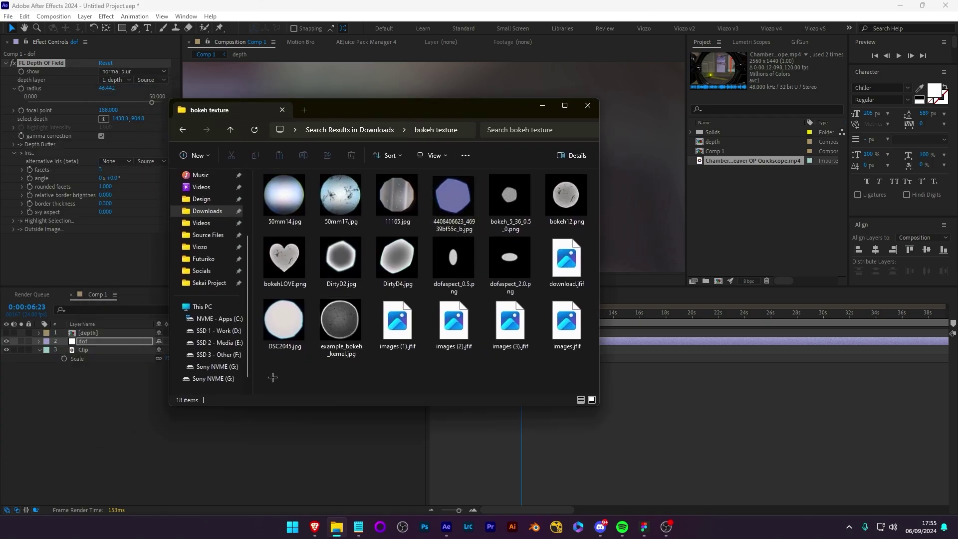
{"action": "left_click", "coordinate": [462, 379]}
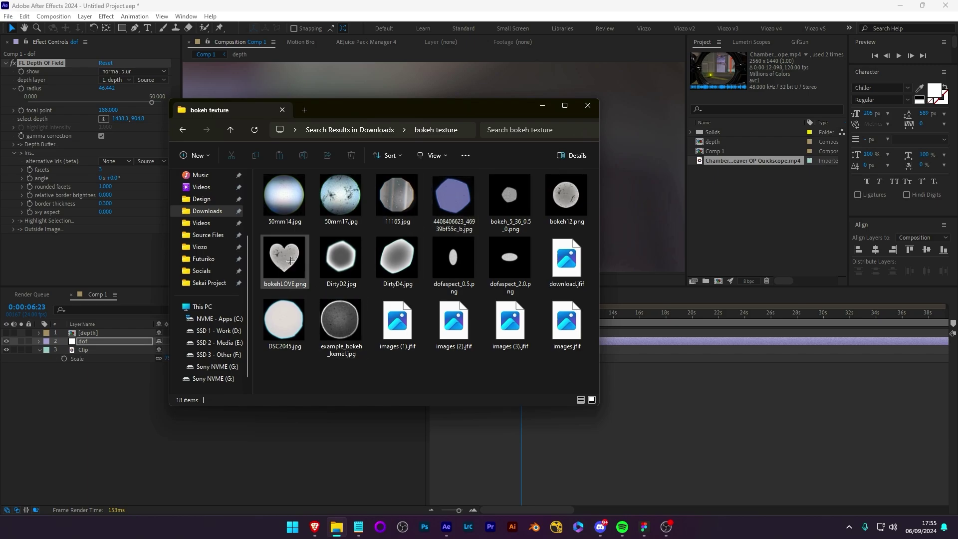
{"action": "mouse_move", "coordinate": [285, 258]}
{"action": "left_click_drag", "start_coordinate": [290, 259], "coordinate": [770, 224]}
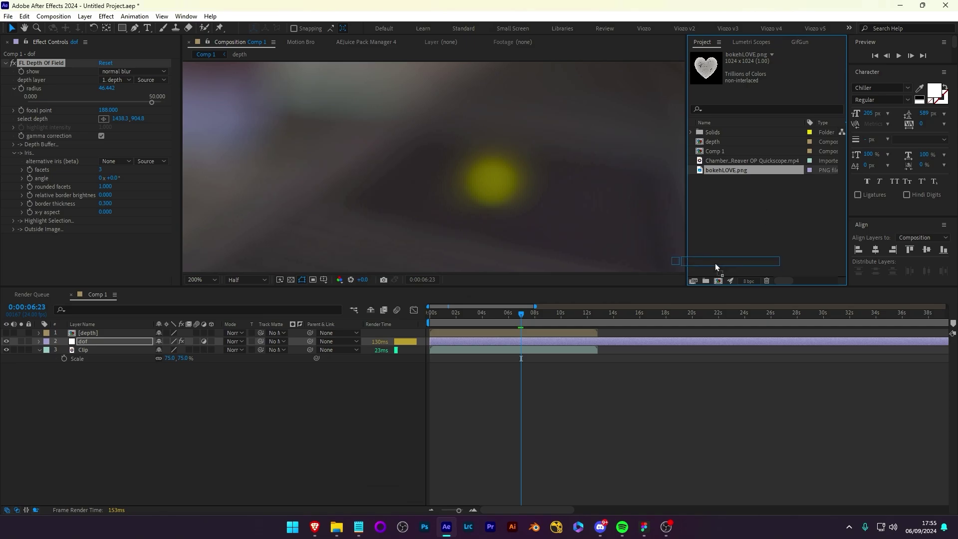
Make a bokehLOVE composition from the image, add it to Comp 1, and select the dof layer
{"action": "left_click_drag", "start_coordinate": [739, 170], "coordinate": [719, 280]}
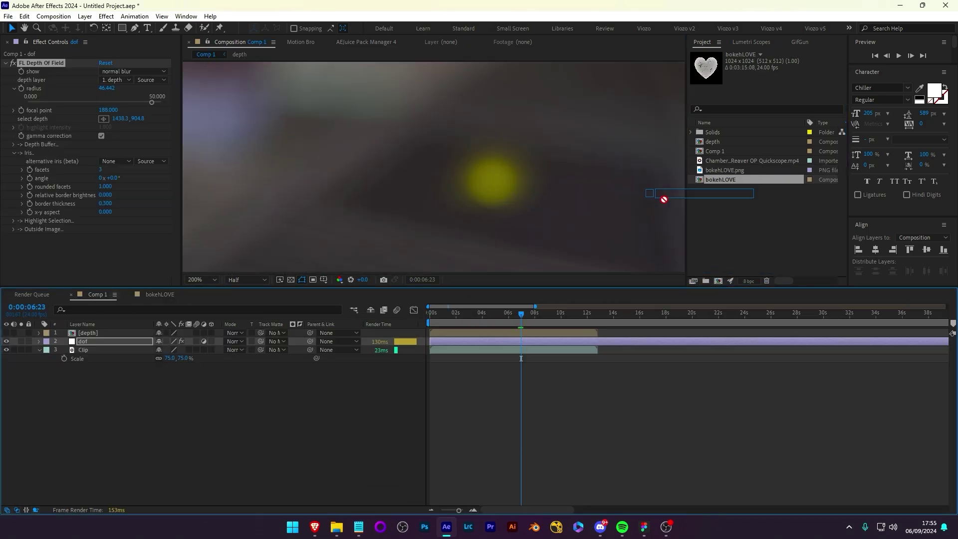
{"action": "left_click_drag", "start_coordinate": [747, 179], "coordinate": [140, 389]}
{"action": "left_click", "coordinate": [88, 332]}
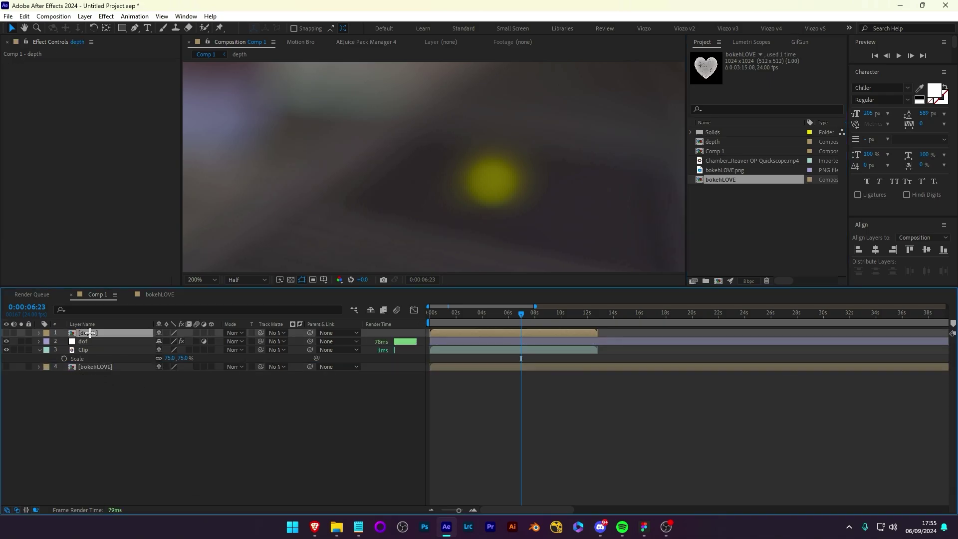
{"action": "left_click", "coordinate": [89, 342]}
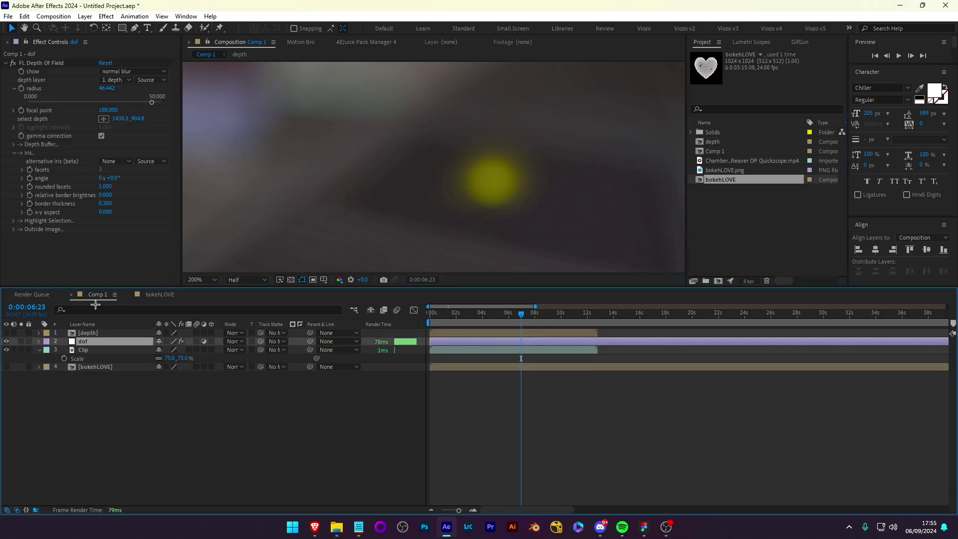
Set FL Depth Of Field's alternative iris to the bokehLOVE layer and fit the frame in view
{"action": "left_click", "coordinate": [110, 160]}
{"action": "left_click", "coordinate": [133, 222]}
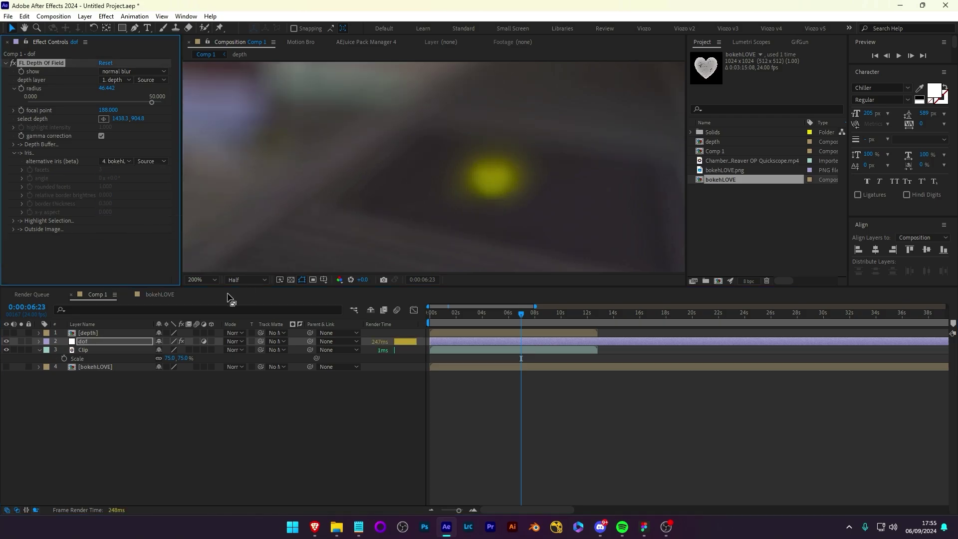
{"action": "left_click", "coordinate": [202, 279]}
{"action": "left_click", "coordinate": [206, 305]}
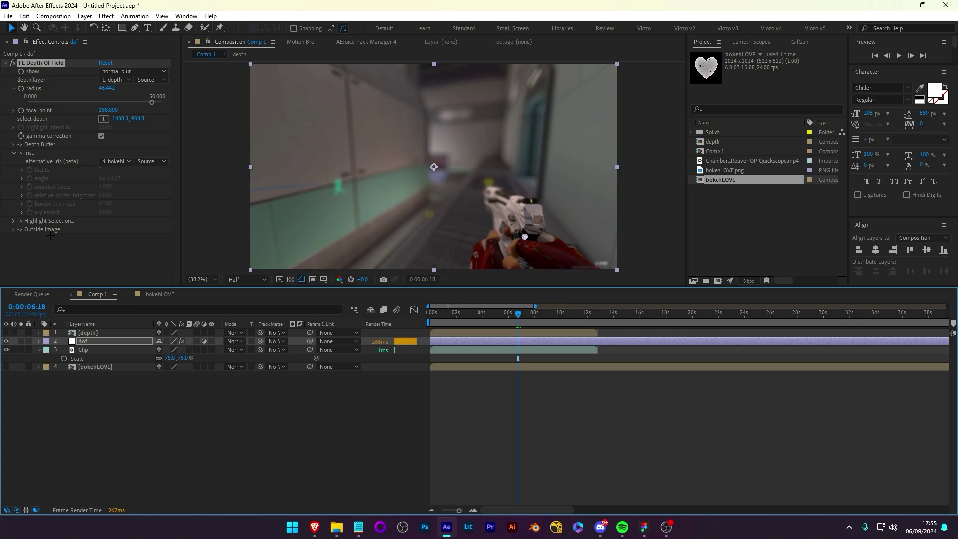
Expand FL Depth Of Field's Highlight Selection group and toggle its enable checkbox repeatedly
{"action": "left_click", "coordinate": [13, 221]}
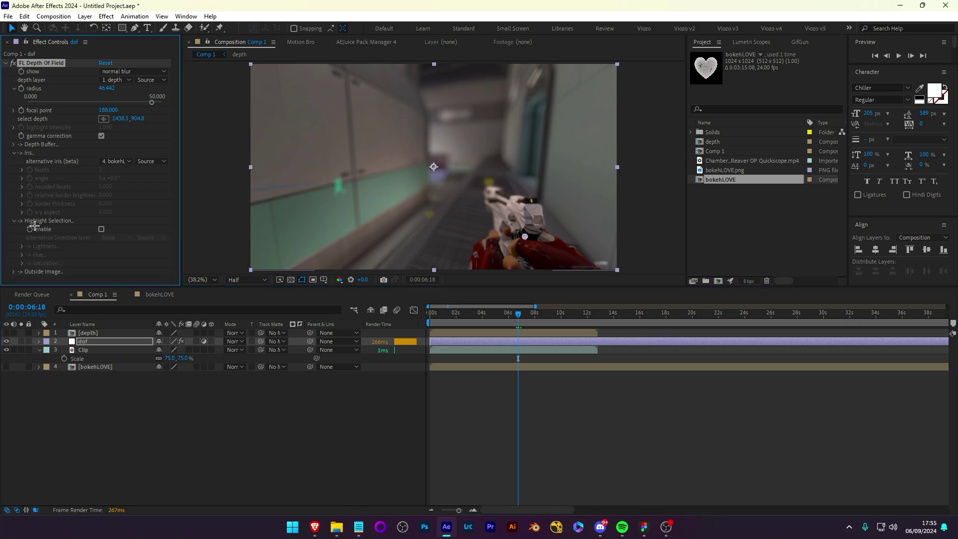
{"action": "left_click", "coordinate": [100, 229]}
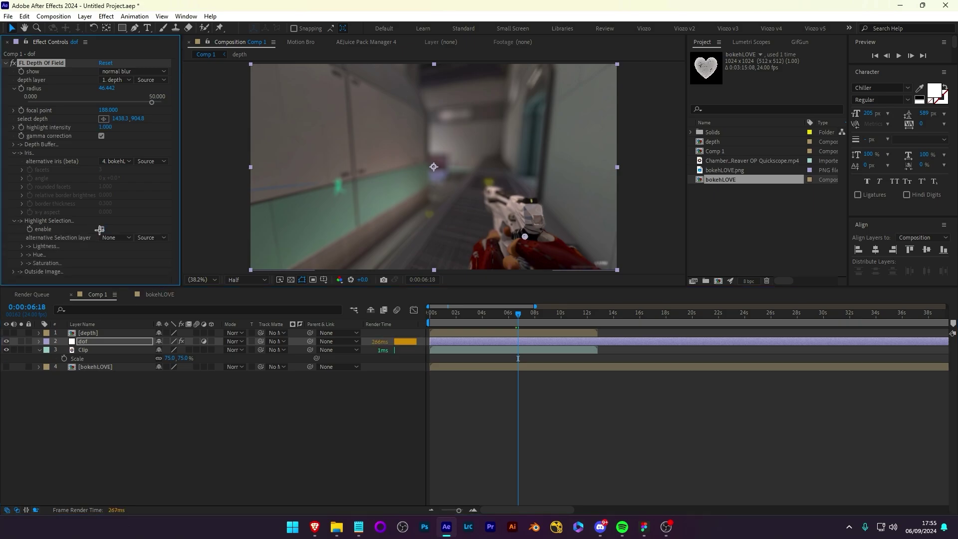
{"action": "left_click", "coordinate": [102, 229]}
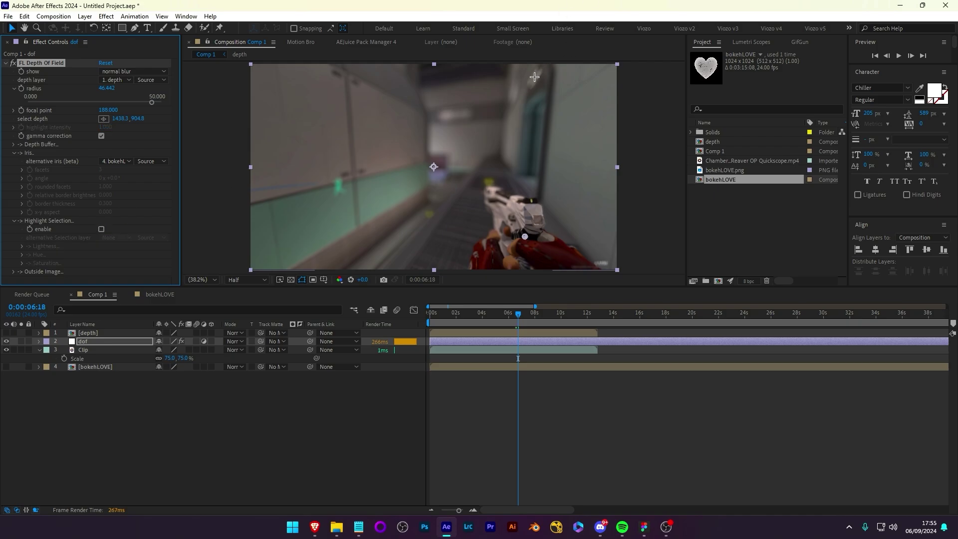
{"action": "left_click", "coordinate": [100, 229]}
{"action": "left_click", "coordinate": [101, 228]}
{"action": "left_click", "coordinate": [101, 228]}
{"action": "left_click", "coordinate": [101, 228]}
{"action": "left_click", "coordinate": [100, 229]}
{"action": "left_click", "coordinate": [101, 228]}
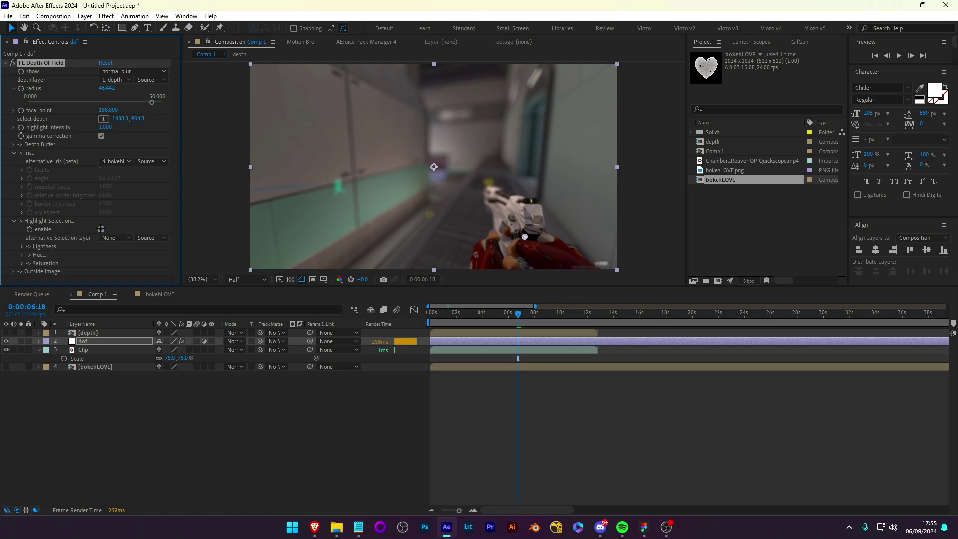
{"action": "left_click", "coordinate": [100, 229]}
Keyframe the focal point and set it to the gun's depth with the depth picker
{"action": "key", "text": "u"}
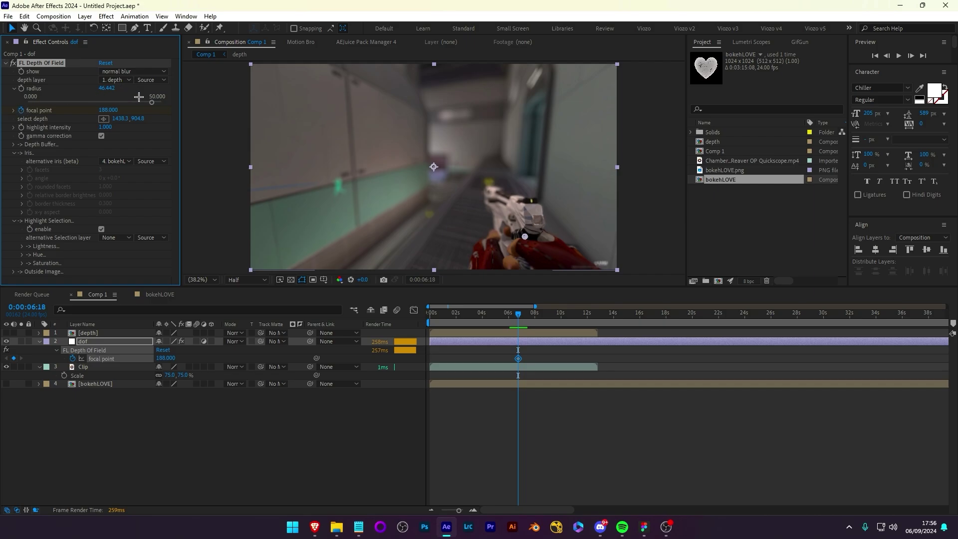
{"action": "left_click", "coordinate": [103, 119]}
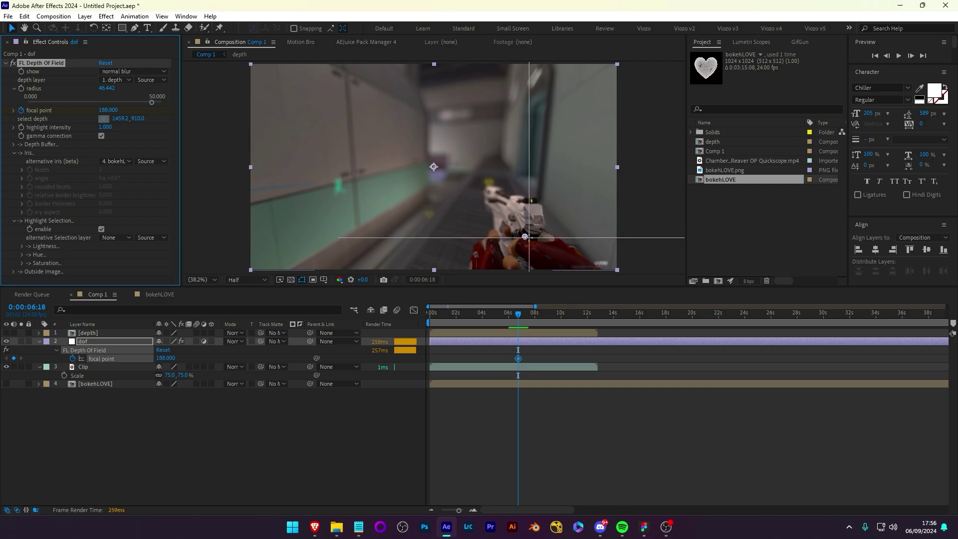
{"action": "left_click", "coordinate": [520, 232]}
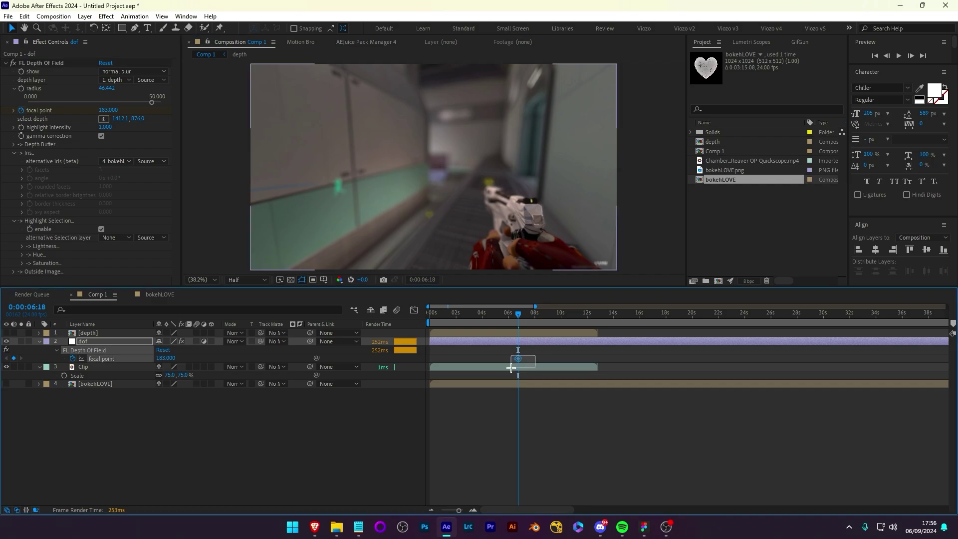
At 0:00:05:22 focus on the distant corridor, ease both keyframes with F9, and preview
{"action": "left_click", "coordinate": [513, 314]}
{"action": "left_click_drag", "start_coordinate": [512, 315], "coordinate": [509, 315]}
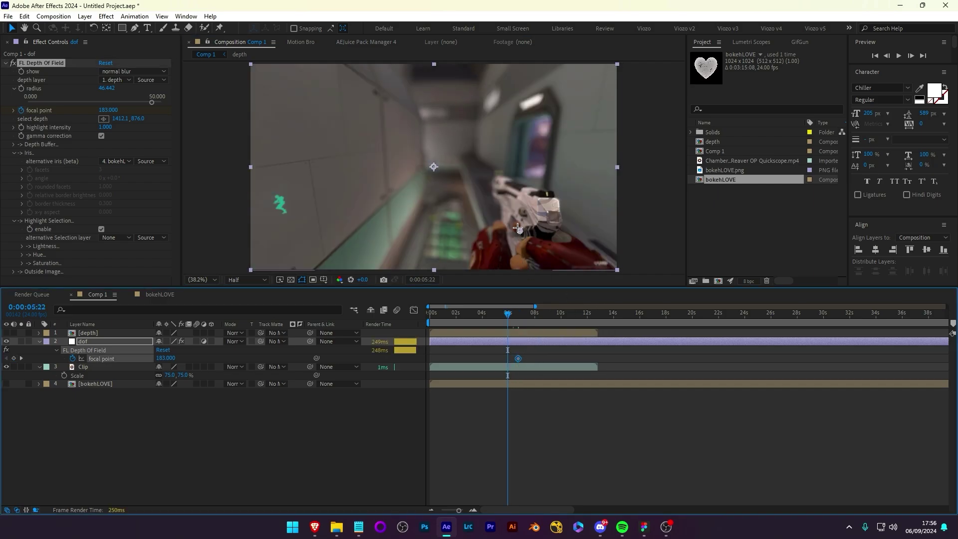
{"action": "left_click_drag", "start_coordinate": [520, 230], "coordinate": [436, 166]}
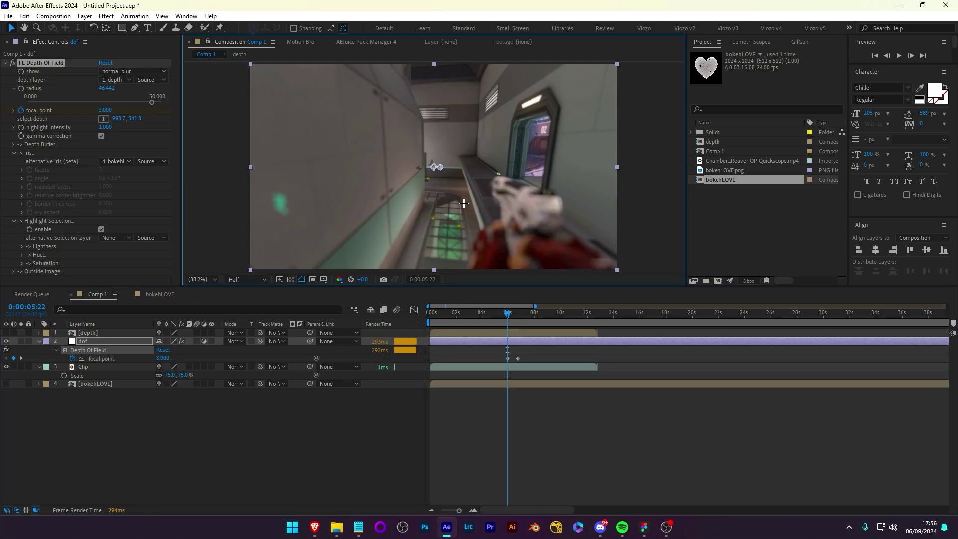
{"action": "left_click_drag", "start_coordinate": [503, 358], "coordinate": [556, 366]}
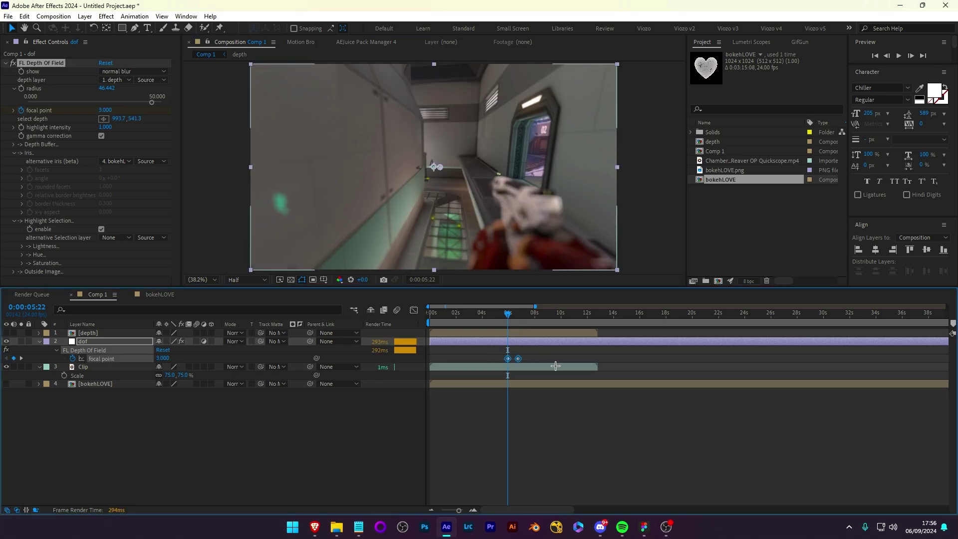
{"action": "key", "text": "F9"}
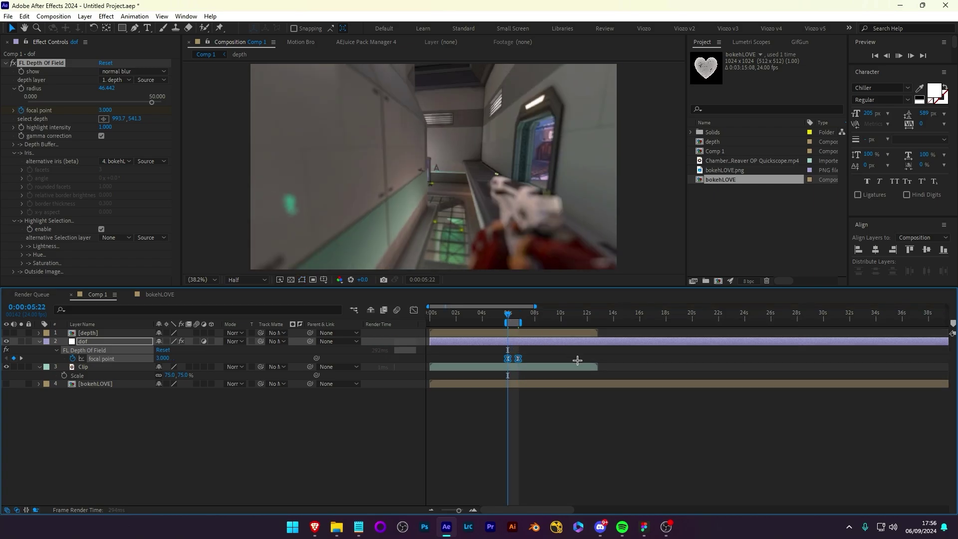
{"action": "key", "text": "space"}
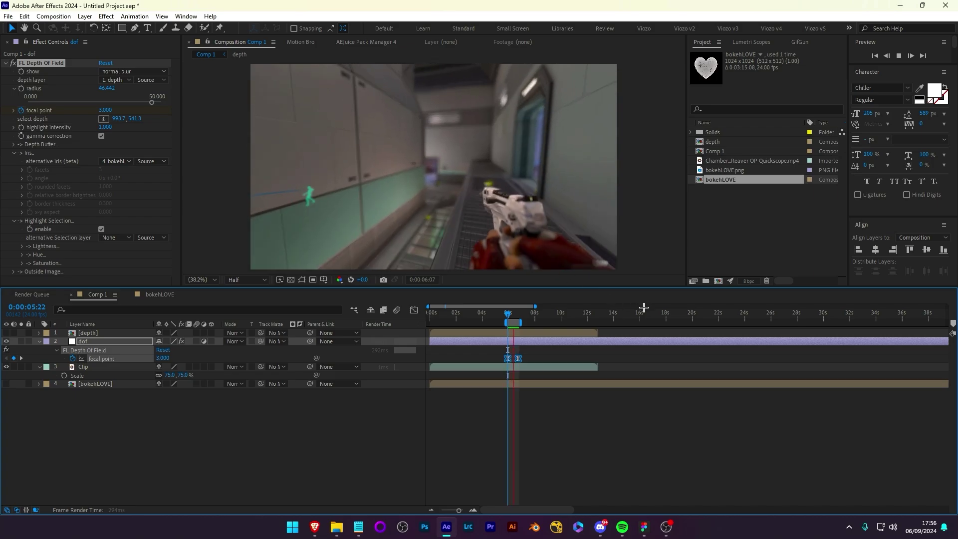
{"action": "key", "text": "space"}
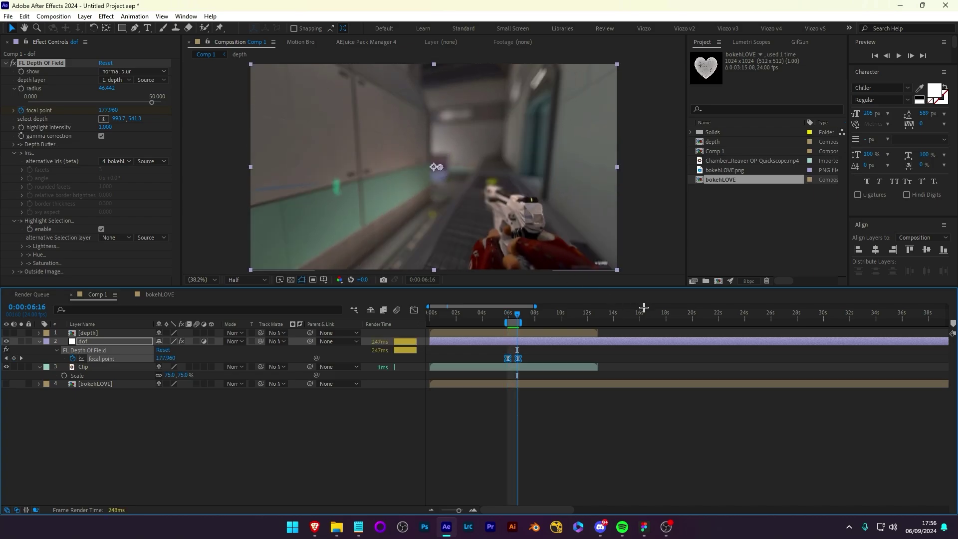
In the depth precomp, set Clip 2's Depth Scanner Base Resolution to Extreme, then return to Comp 1
{"action": "double_click", "coordinate": [97, 333]}
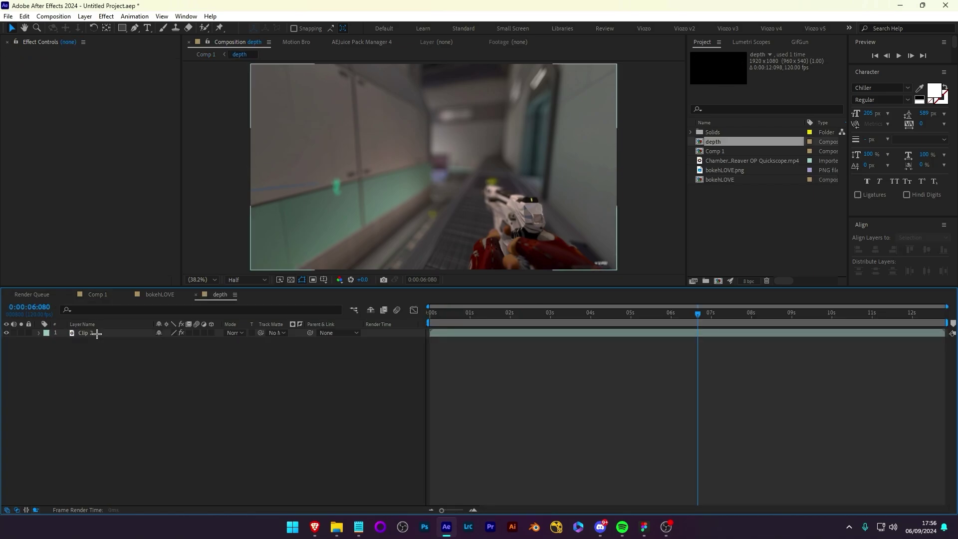
{"action": "left_click", "coordinate": [96, 333]}
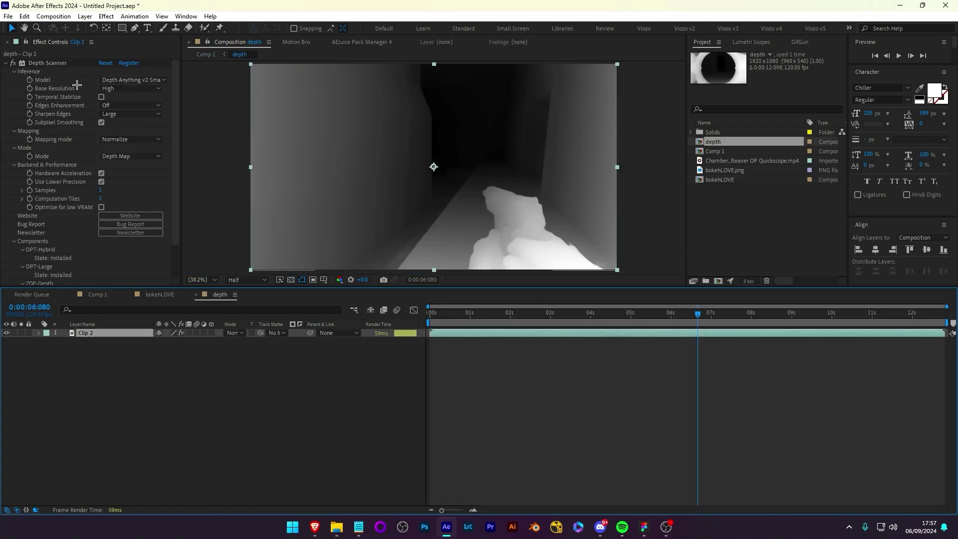
{"action": "left_click", "coordinate": [131, 89]}
{"action": "left_click", "coordinate": [126, 147]}
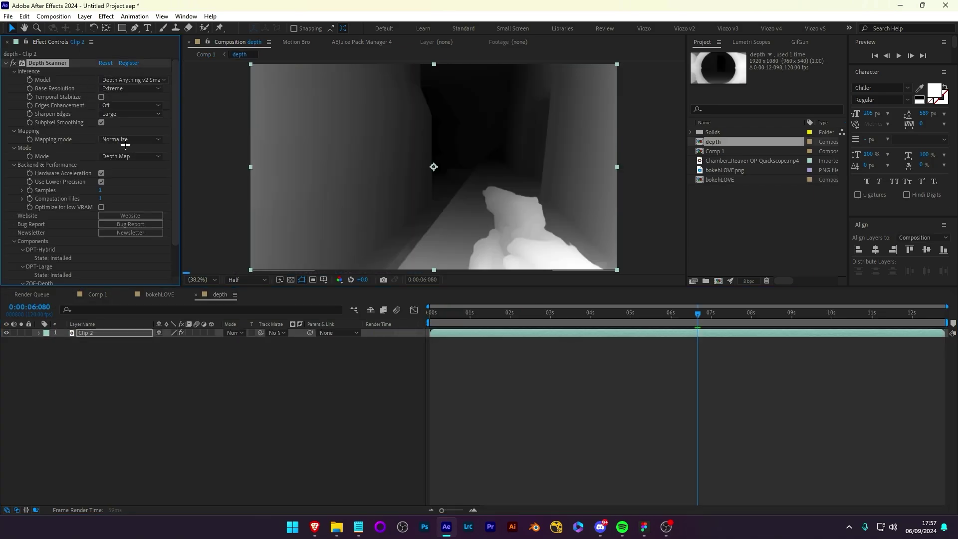
{"action": "left_click", "coordinate": [98, 294]}
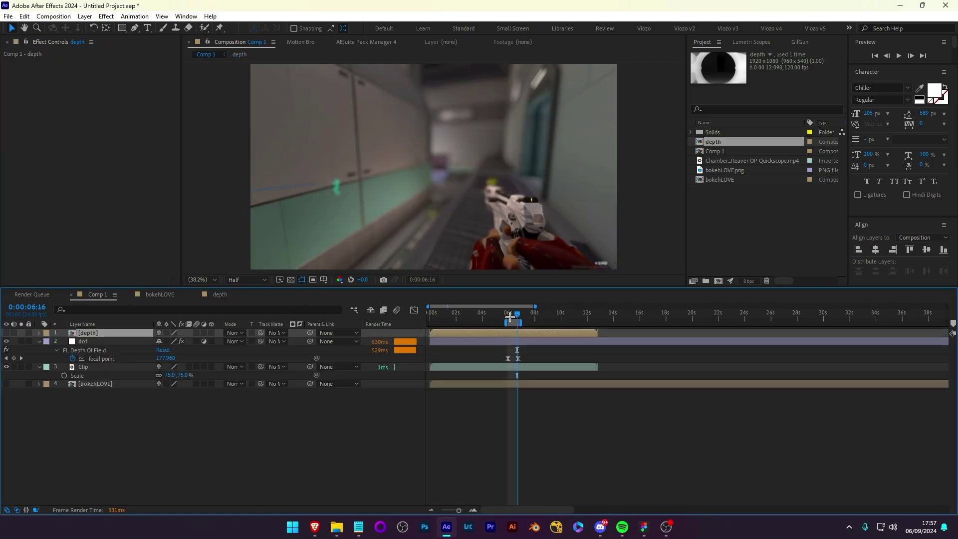
{"action": "left_click", "coordinate": [632, 415]}
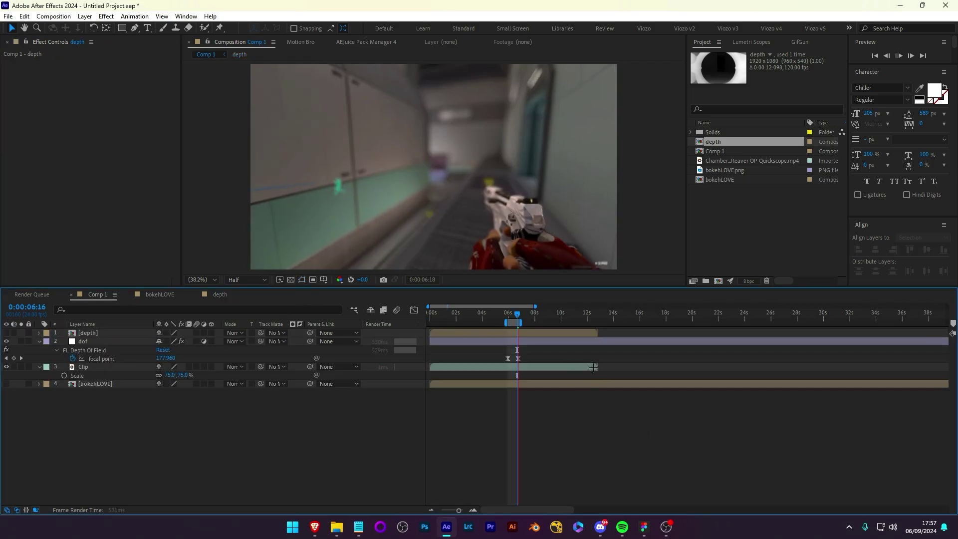
Change the base resolution to High instead, then scrub Comp 1 to about six seconds
{"action": "left_click", "coordinate": [219, 294]}
{"action": "left_click", "coordinate": [130, 88]}
{"action": "left_click", "coordinate": [132, 121]}
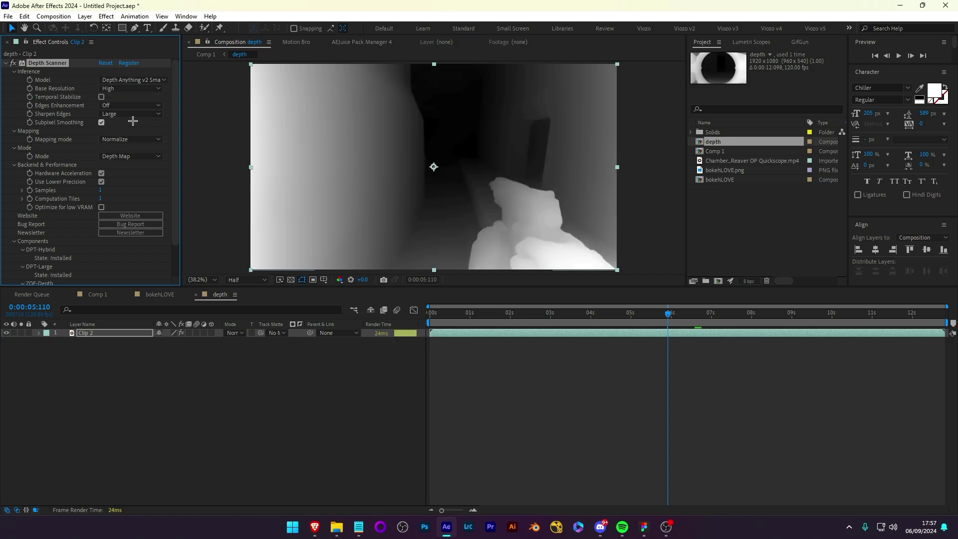
{"action": "left_click", "coordinate": [105, 294]}
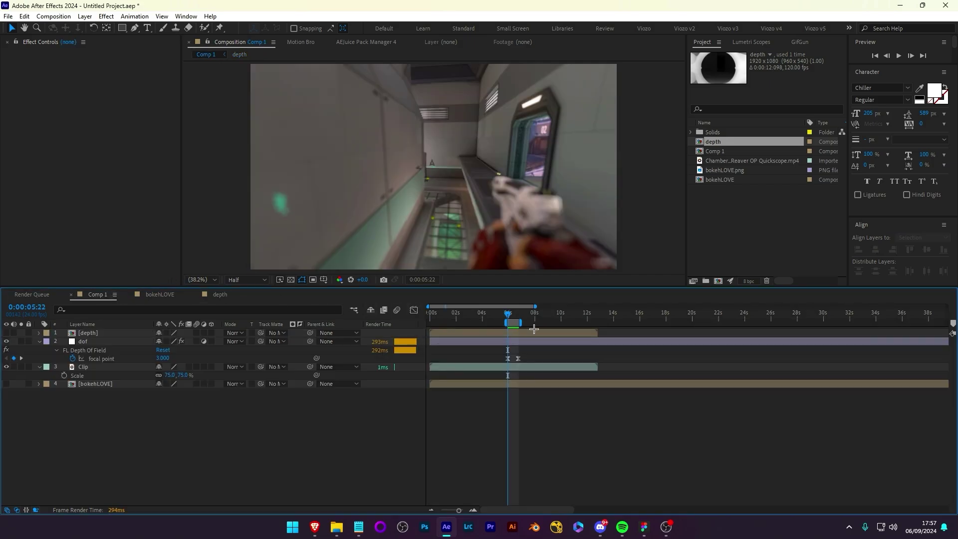
{"action": "left_click_drag", "start_coordinate": [510, 315], "coordinate": [515, 321]}
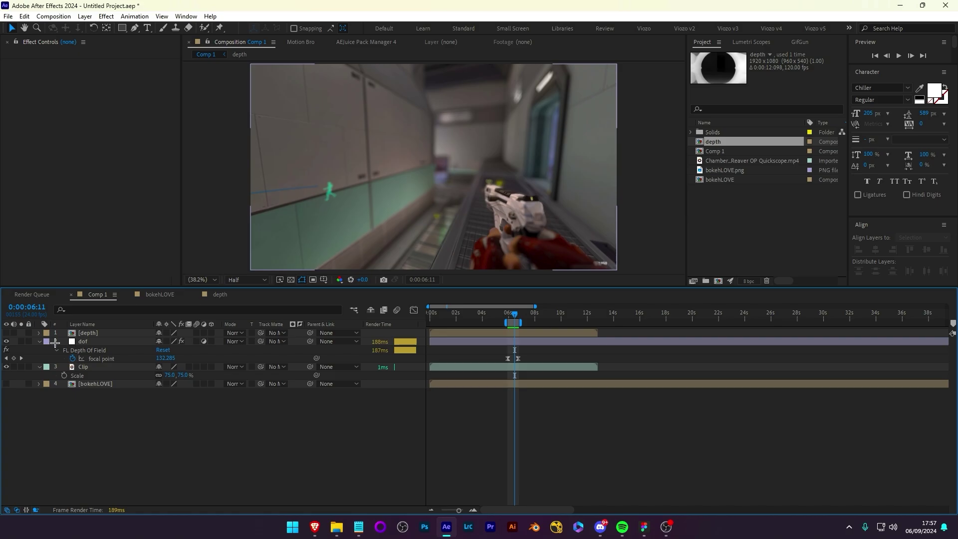
Confirm the dof layer name, check the depth precomp, and reselect dof in Comp 1
{"action": "key", "text": "Return"}
{"action": "left_click", "coordinate": [105, 334]}
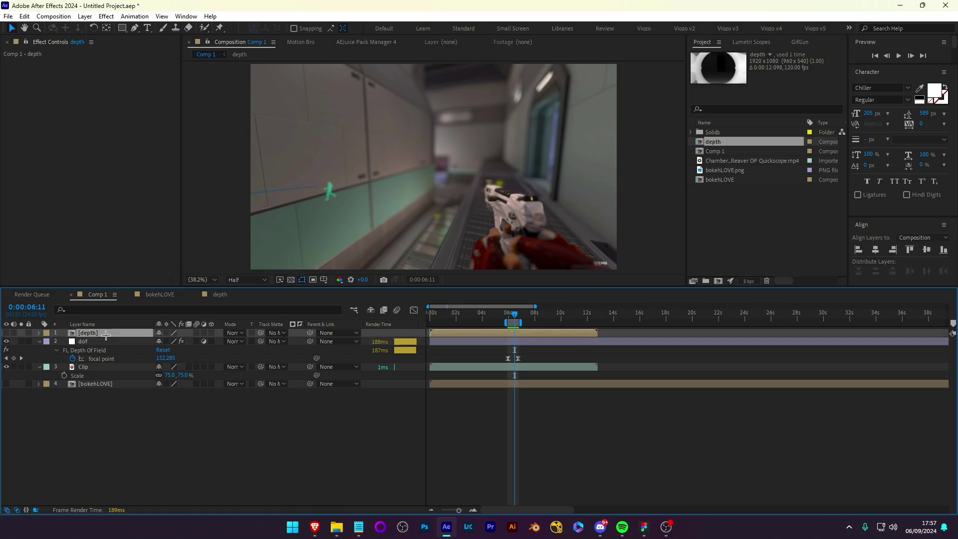
{"action": "double_click", "coordinate": [106, 335]}
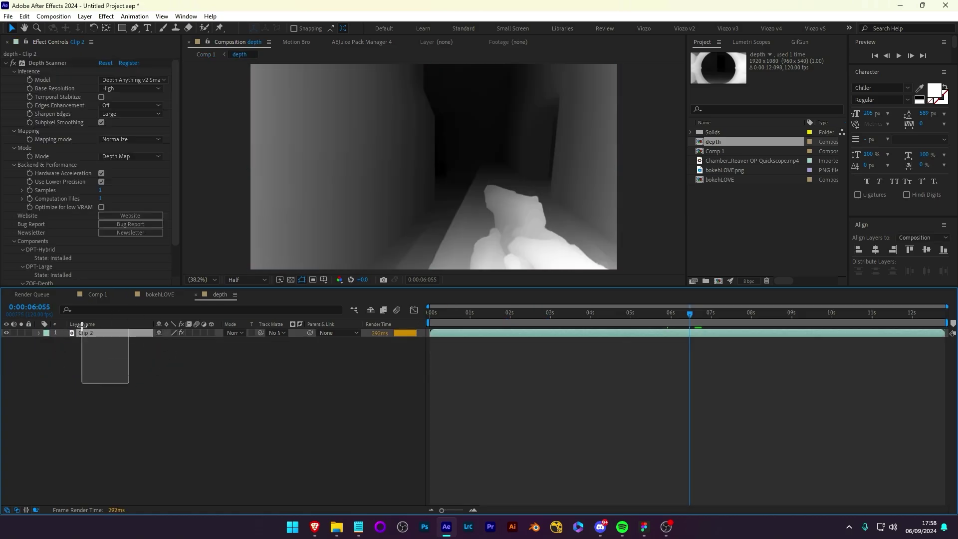
{"action": "left_click", "coordinate": [99, 295]}
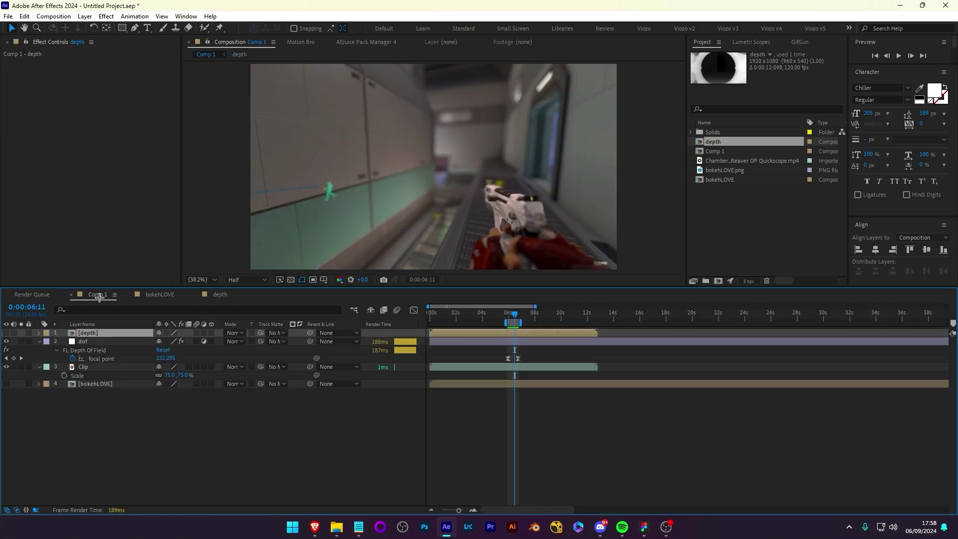
{"action": "left_click", "coordinate": [82, 342]}
Add an adjustment layer named fog above dof and bring up the quick effect search
{"action": "right_click", "coordinate": [141, 436]}
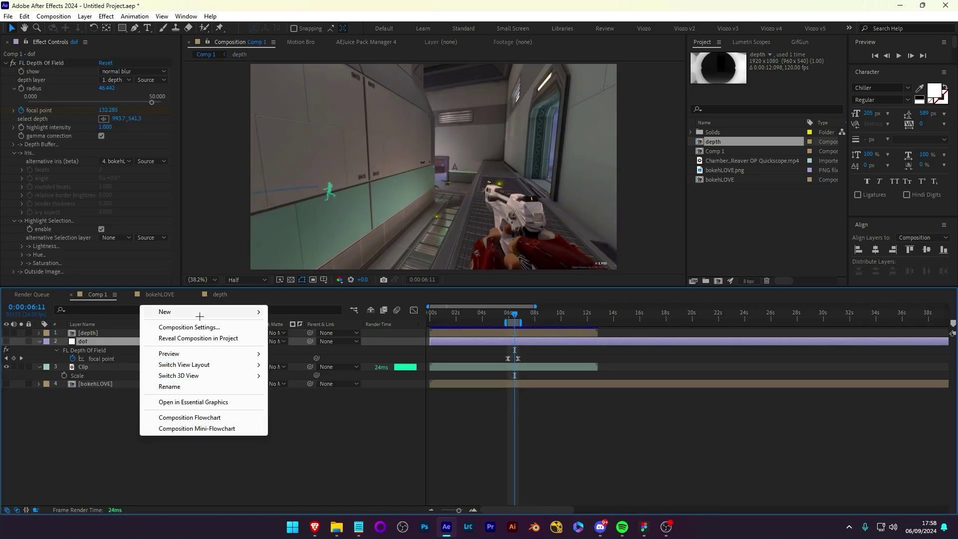
{"action": "left_click", "coordinate": [313, 390]}
{"action": "key", "text": "Return"}
{"action": "type", "text": "fog"}
{"action": "key", "text": "Return"}
{"action": "key", "text": "ctrl+space"}
{"action": "type", "text": "fog"}
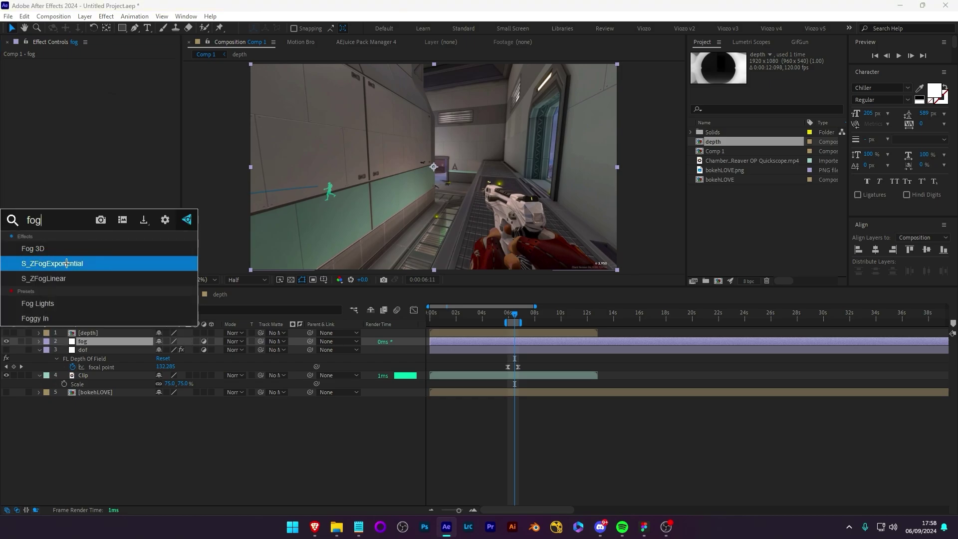
Apply S_ZFogExponential using the depth layer as Z buffer, with a muted blue fog colour
{"action": "left_click", "coordinate": [78, 266]}
{"action": "left_click", "coordinate": [118, 90]}
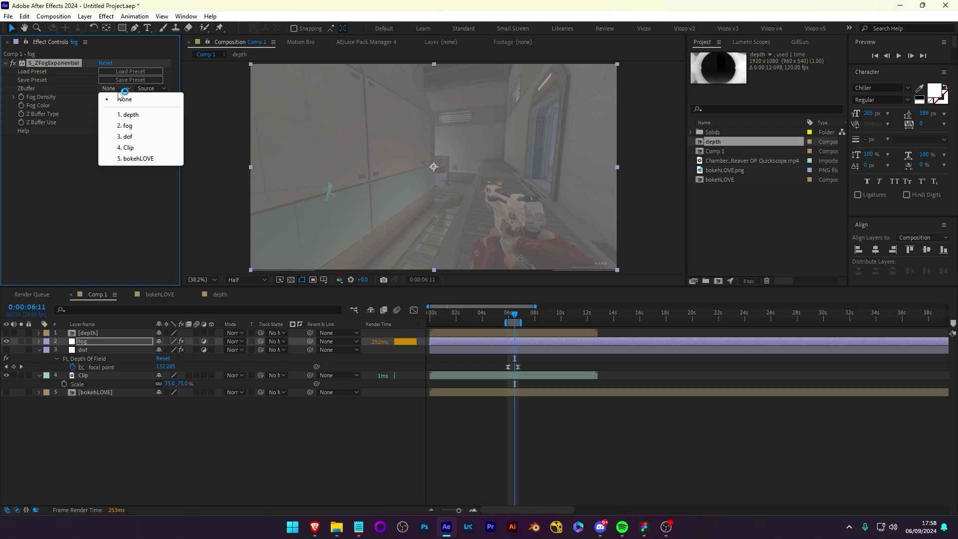
{"action": "left_click", "coordinate": [142, 115]}
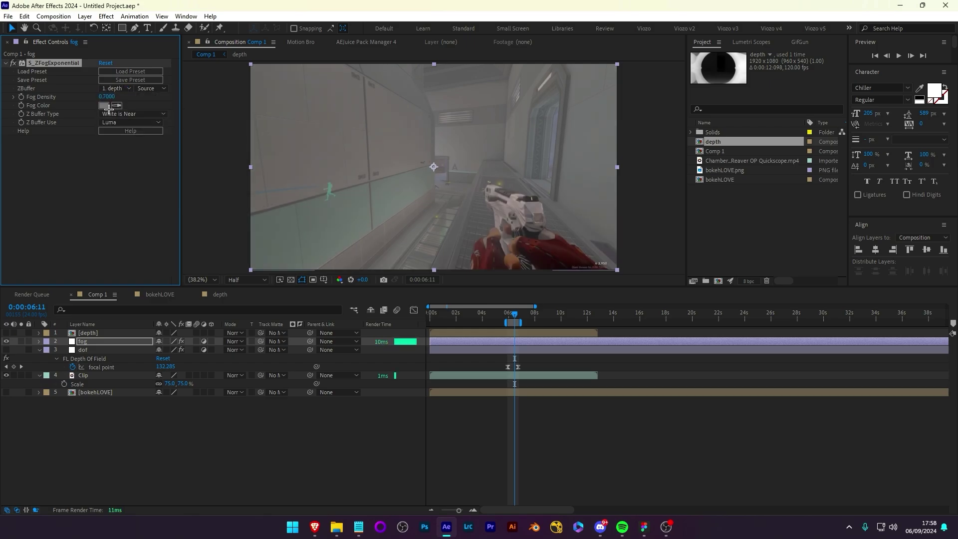
{"action": "left_click", "coordinate": [104, 105]}
{"action": "left_click", "coordinate": [296, 362]}
{"action": "left_click", "coordinate": [189, 368]}
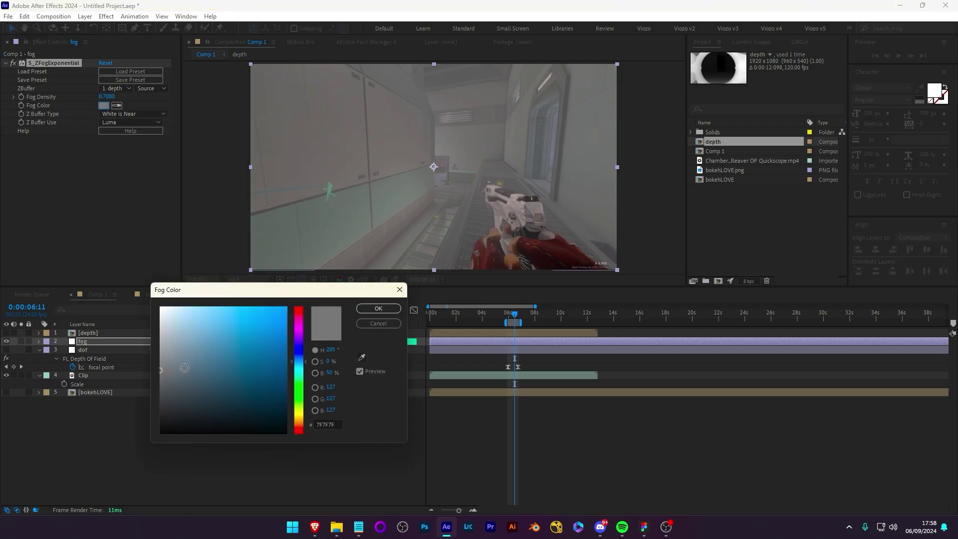
{"action": "left_click", "coordinate": [378, 309]}
Raise Fog Density to about 0.86 while checking frames between the start and twelve seconds
{"action": "left_click_drag", "start_coordinate": [105, 96], "coordinate": [105, 98]}
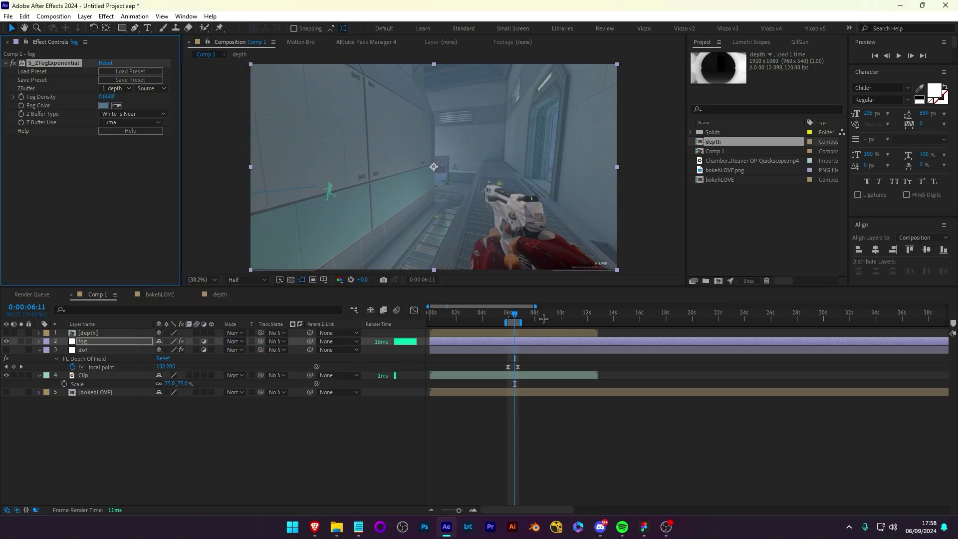
{"action": "left_click_drag", "start_coordinate": [547, 318], "coordinate": [558, 318]}
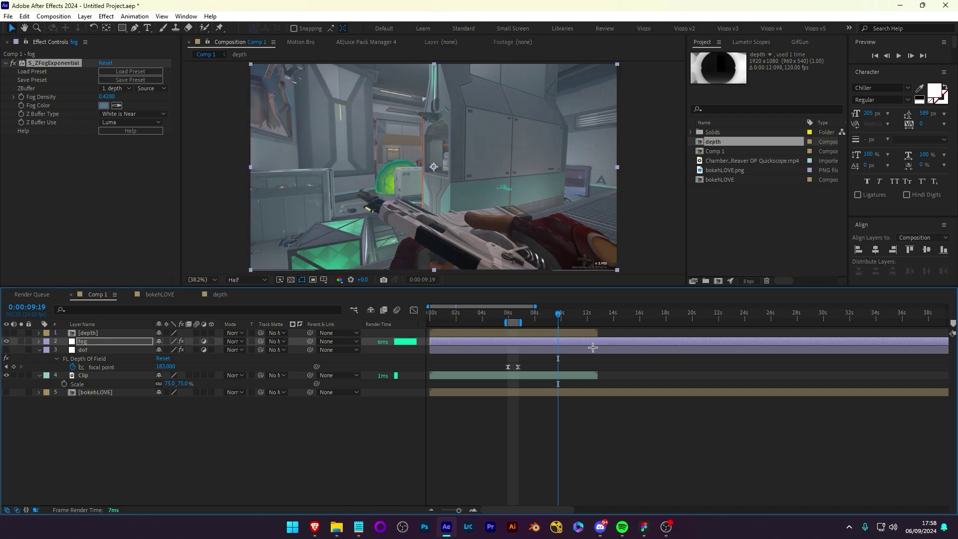
{"action": "left_click", "coordinate": [587, 313]}
{"action": "left_click_drag", "start_coordinate": [108, 97], "coordinate": [140, 97]}
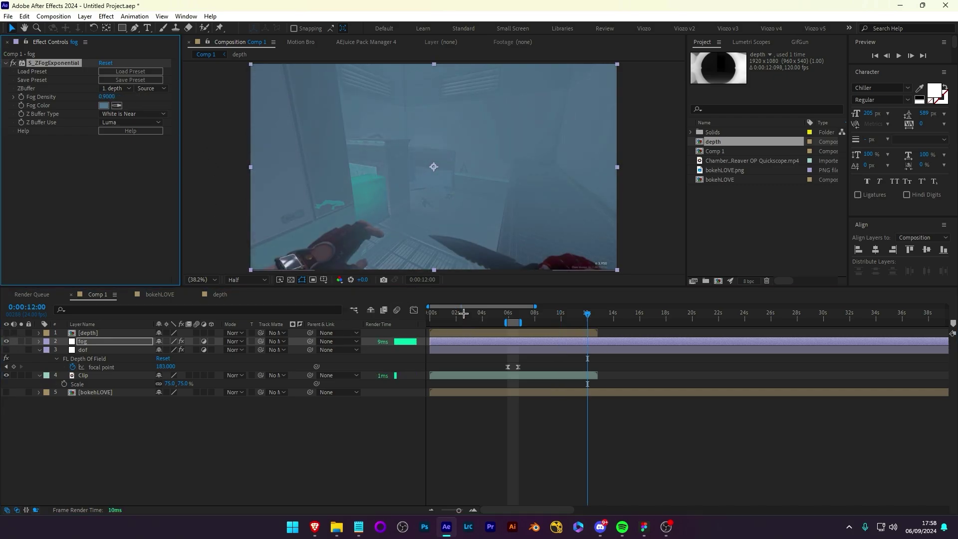
{"action": "left_click", "coordinate": [452, 315]}
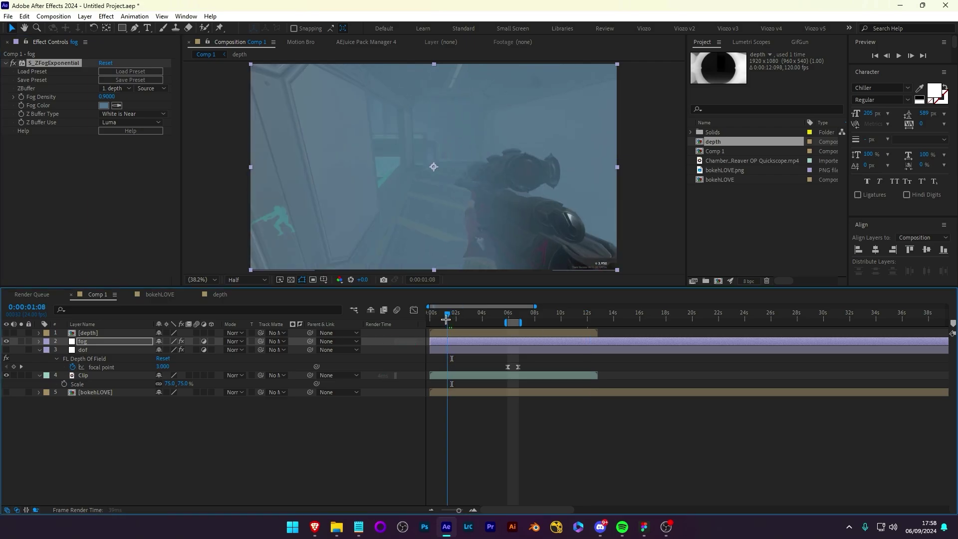
{"action": "left_click", "coordinate": [490, 314]}
Set Z Buffer Type to Black is Near and check the frame near nine seconds
{"action": "left_click", "coordinate": [133, 113]}
{"action": "left_click", "coordinate": [129, 124]}
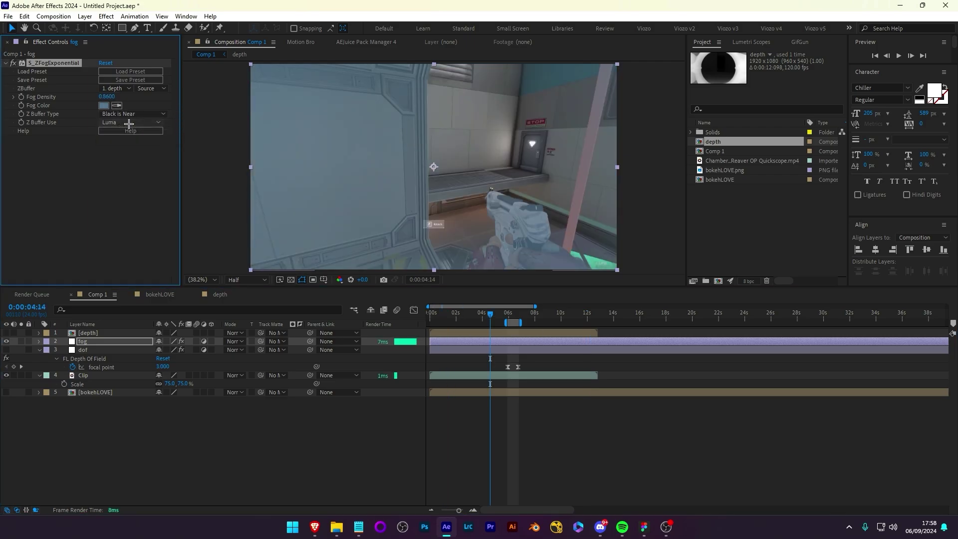
{"action": "left_click_drag", "start_coordinate": [523, 315], "coordinate": [549, 314]}
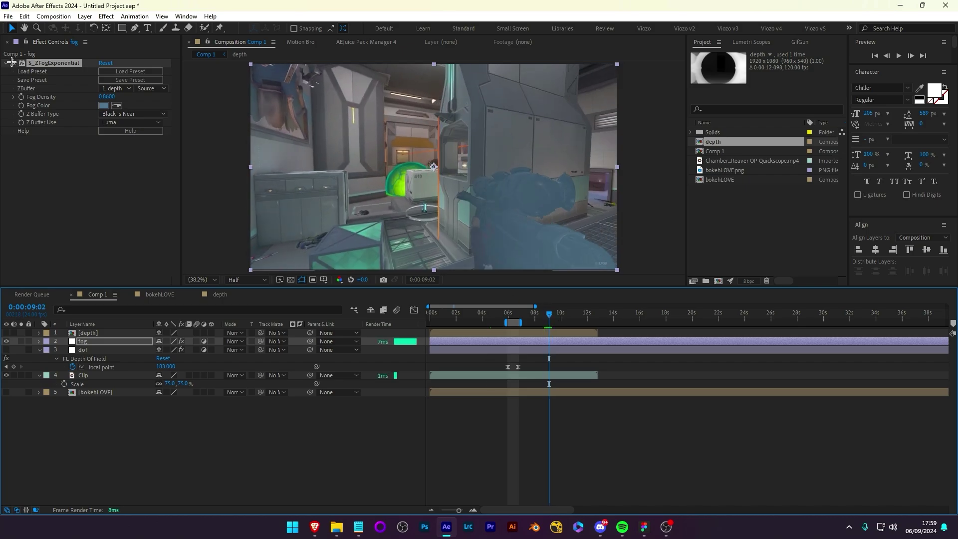
Switch from Comp 1 to the depth precomp and set Depth Scanner Mode to Slicing
{"action": "left_click", "coordinate": [225, 295]}
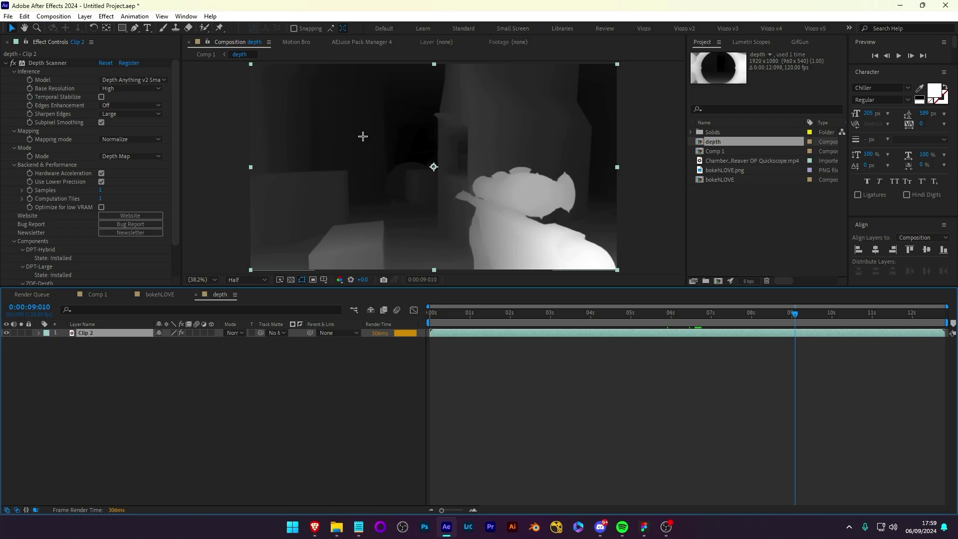
{"action": "left_click", "coordinate": [99, 295]}
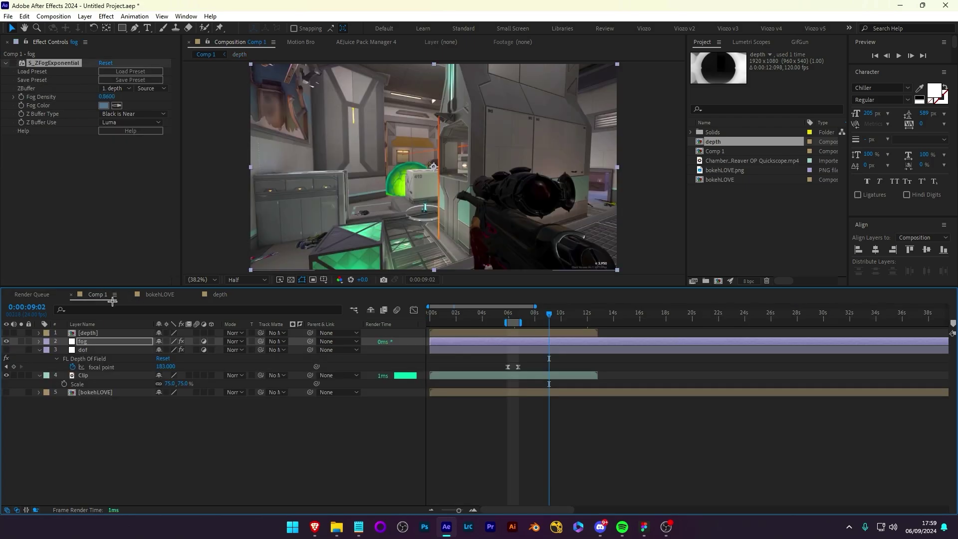
{"action": "left_click", "coordinate": [225, 296]}
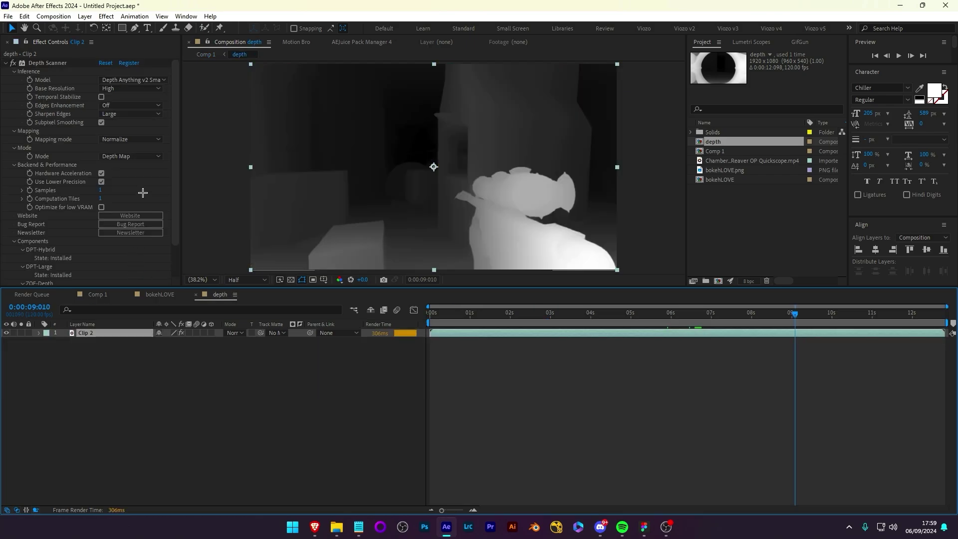
{"action": "scroll", "coordinate": [127, 131], "scroll_direction": "down", "scroll_amount": 1}
{"action": "left_click", "coordinate": [124, 150]}
{"action": "left_click", "coordinate": [125, 172]}
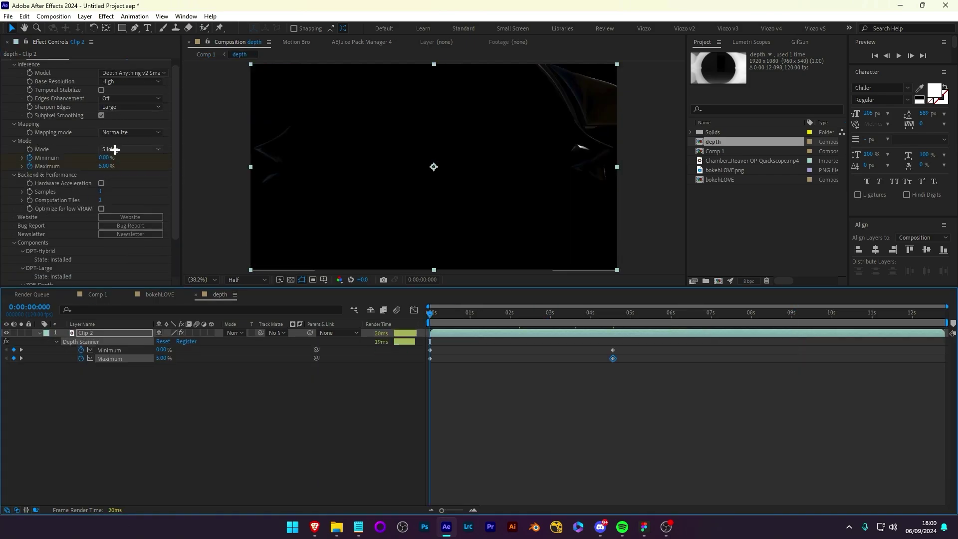
Remove the Minimum and Maximum keyframes and set the mode back to Depth Map
{"action": "left_click", "coordinate": [31, 157]}
{"action": "left_click", "coordinate": [30, 165]}
{"action": "left_click", "coordinate": [129, 149]}
{"action": "left_click", "coordinate": [150, 160]}
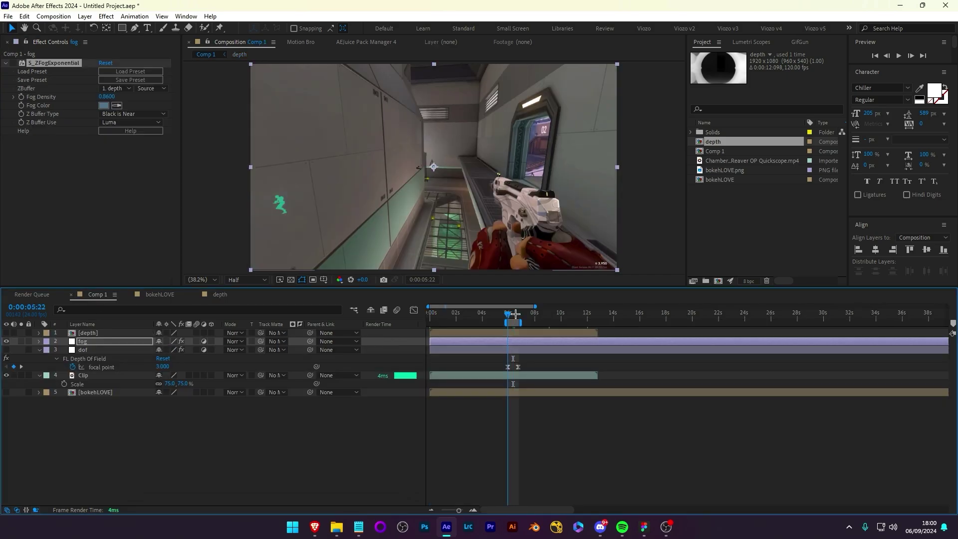
{"action": "left_click_drag", "start_coordinate": [515, 315], "coordinate": [518, 315]}
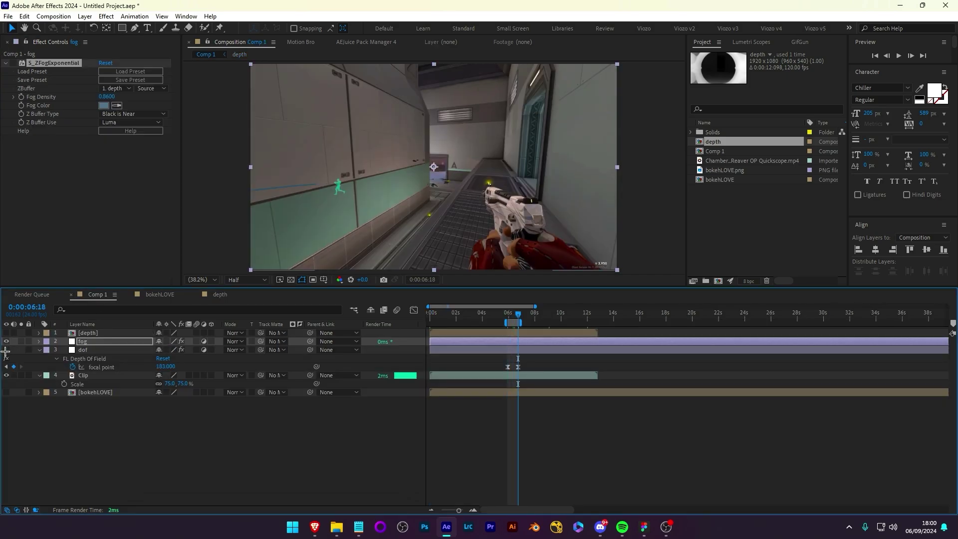